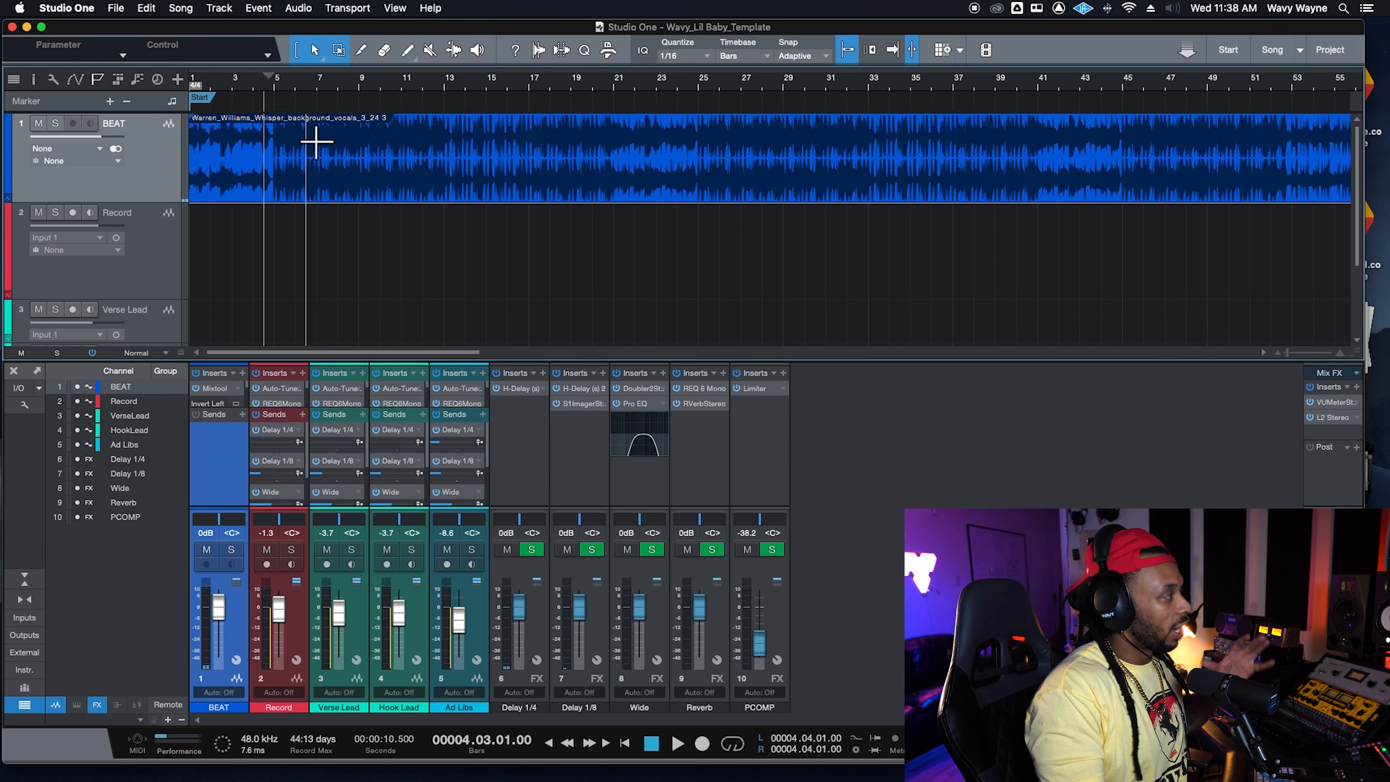
Step: Lower the BEAT channel's volume to -1.5 dB and enlarge the mixer's insert area to reveal the full plug-in chains
{"action": "left_click", "coordinate": [361, 169]}
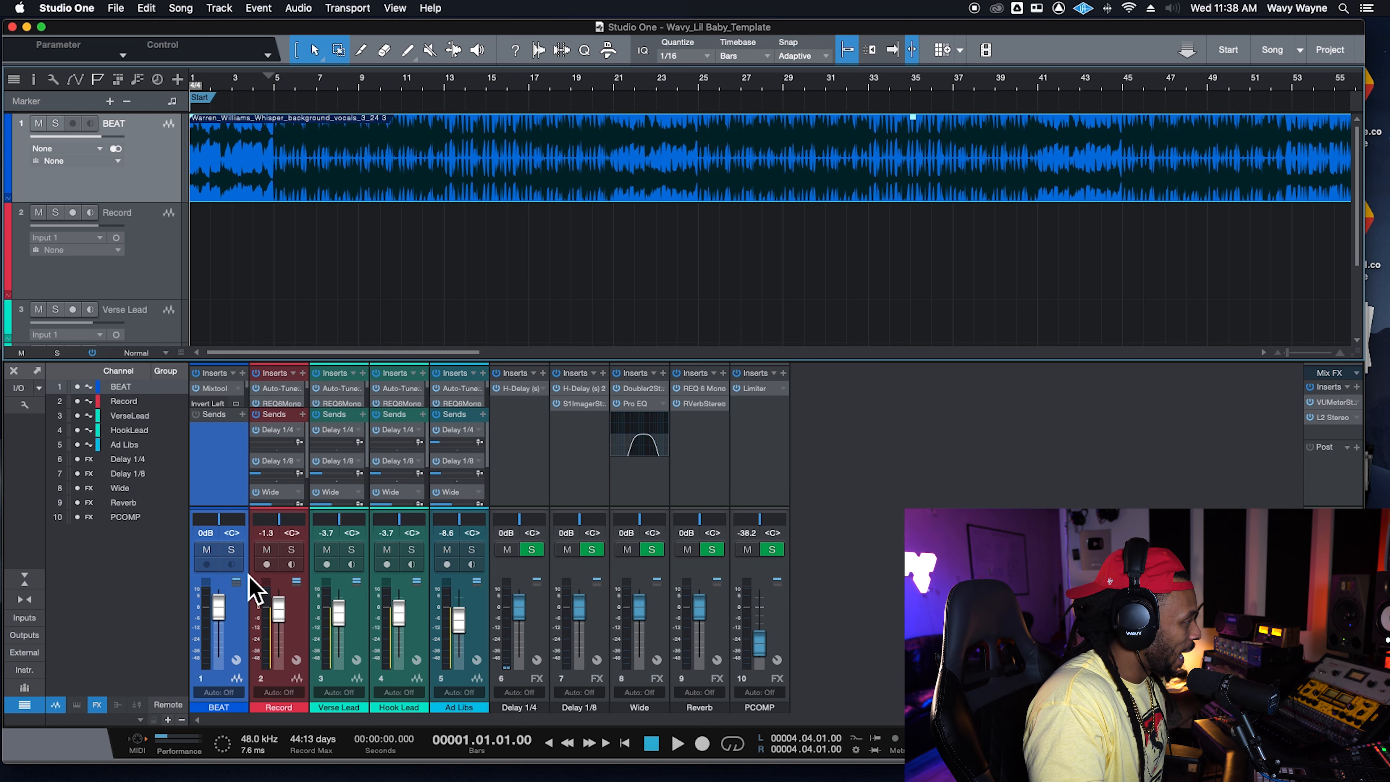
{"action": "left_click_drag", "start_coordinate": [227, 640], "coordinate": [227, 638]}
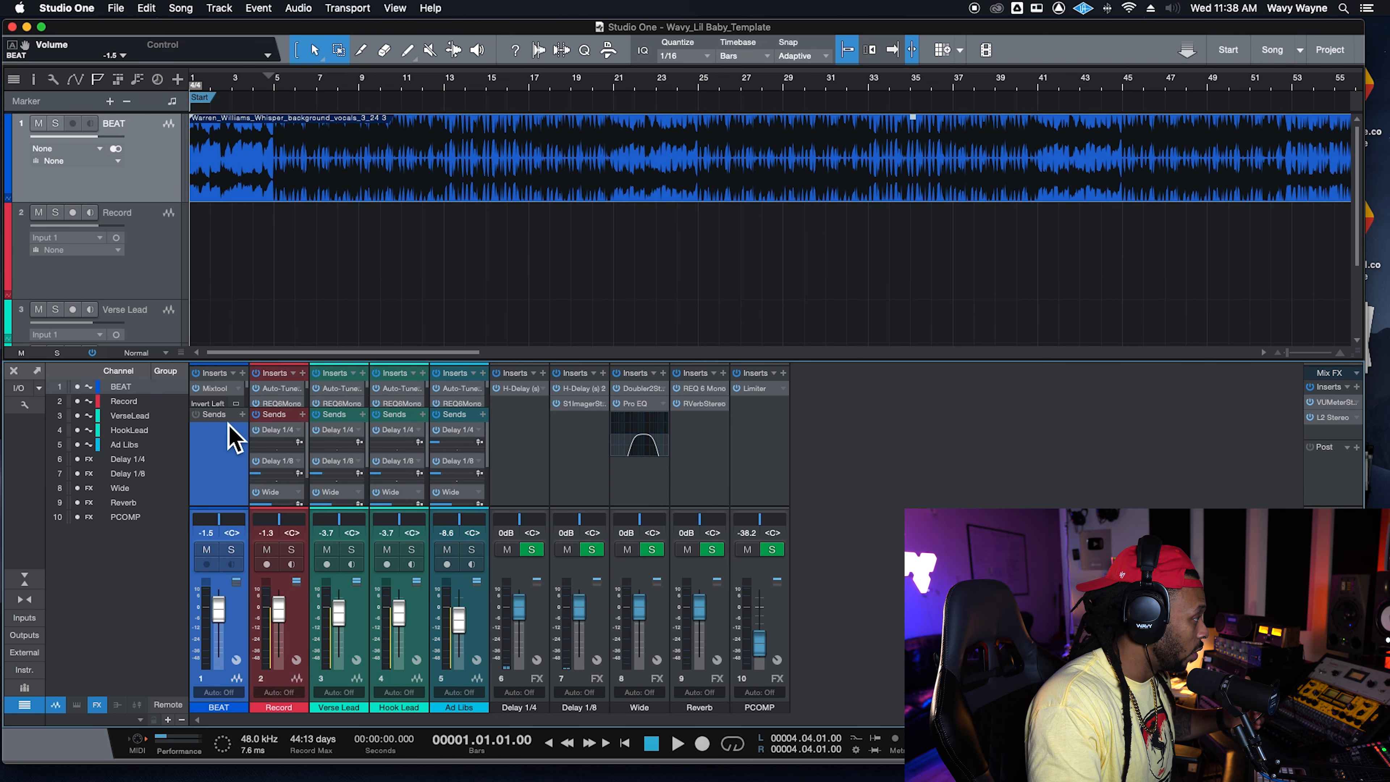
{"action": "left_click", "coordinate": [240, 392]}
{"action": "left_click", "coordinate": [240, 392]}
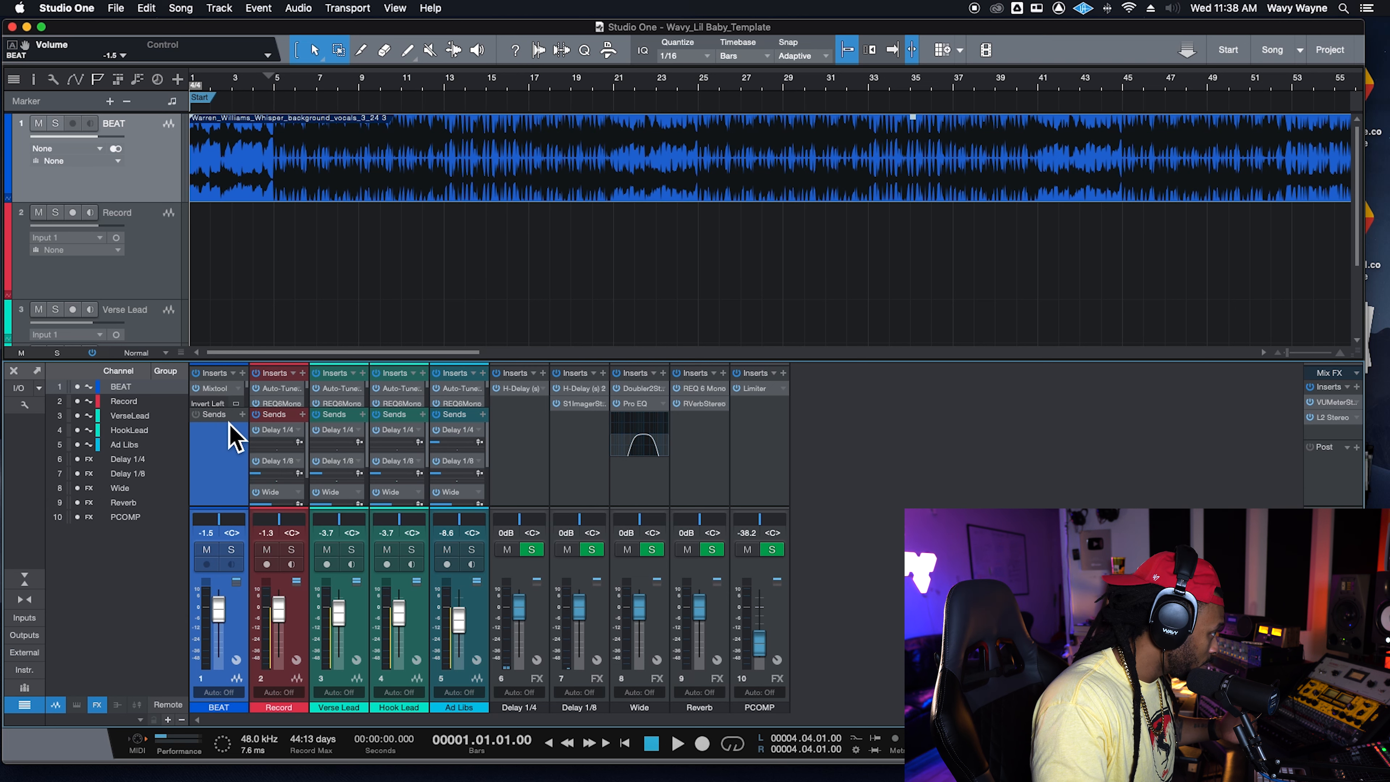
{"action": "left_click_drag", "start_coordinate": [229, 409], "coordinate": [228, 509]}
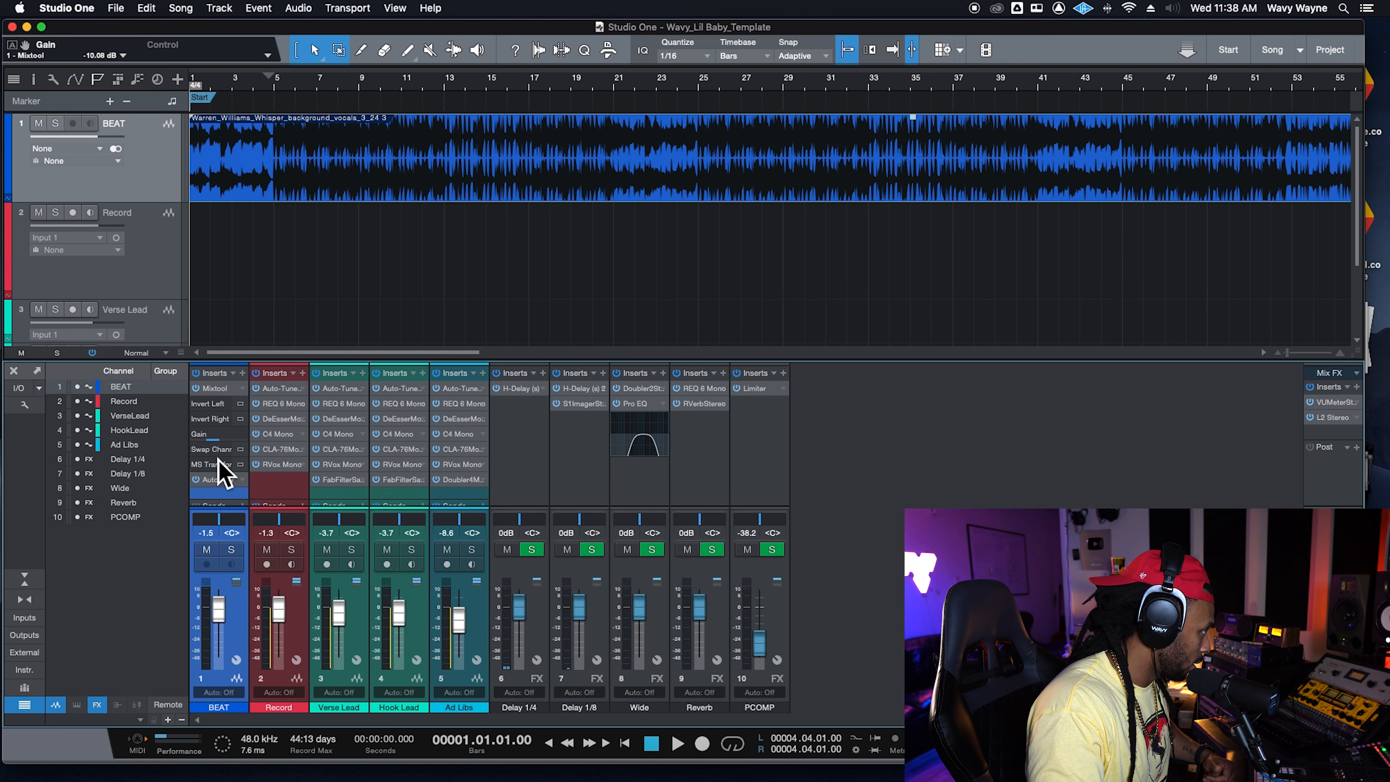
Step: Review the Mixtool gain on the BEAT channel, collapsing the plug-in's inline controls in the insert rack
{"action": "left_click", "coordinate": [219, 393]}
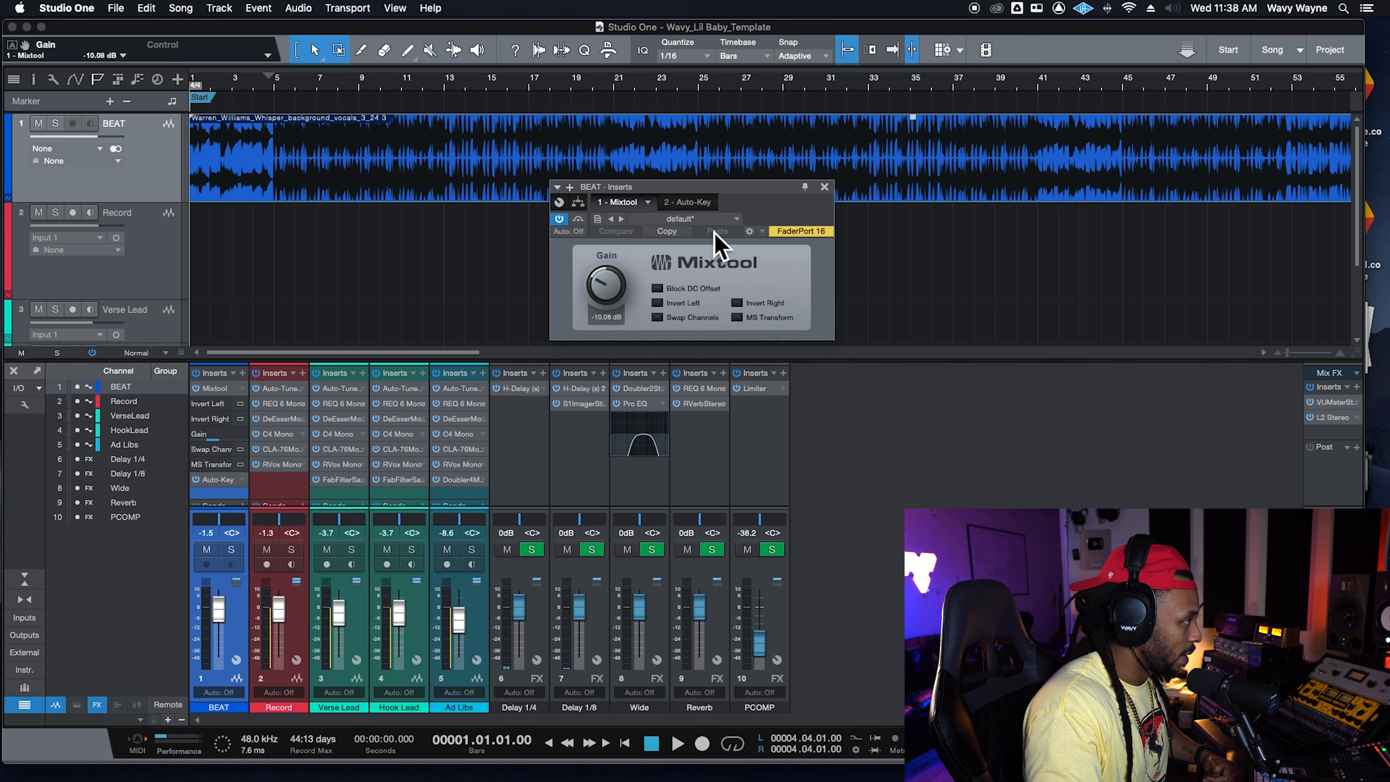
{"action": "left_click_drag", "start_coordinate": [729, 187], "coordinate": [647, 302]}
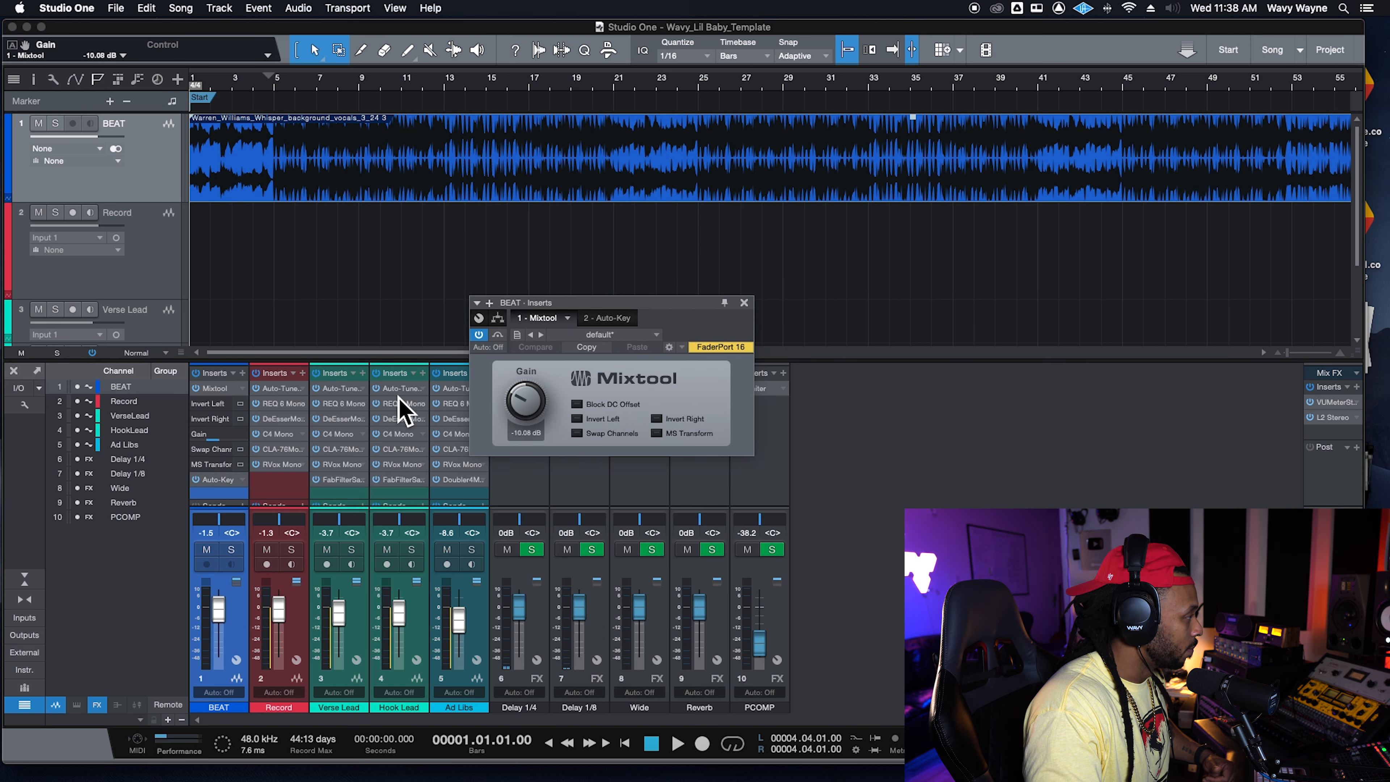
{"action": "right_click", "coordinate": [247, 389]}
{"action": "left_click", "coordinate": [240, 390]}
{"action": "left_click", "coordinate": [240, 390]}
{"action": "left_click", "coordinate": [242, 389]}
{"action": "left_click", "coordinate": [195, 437]}
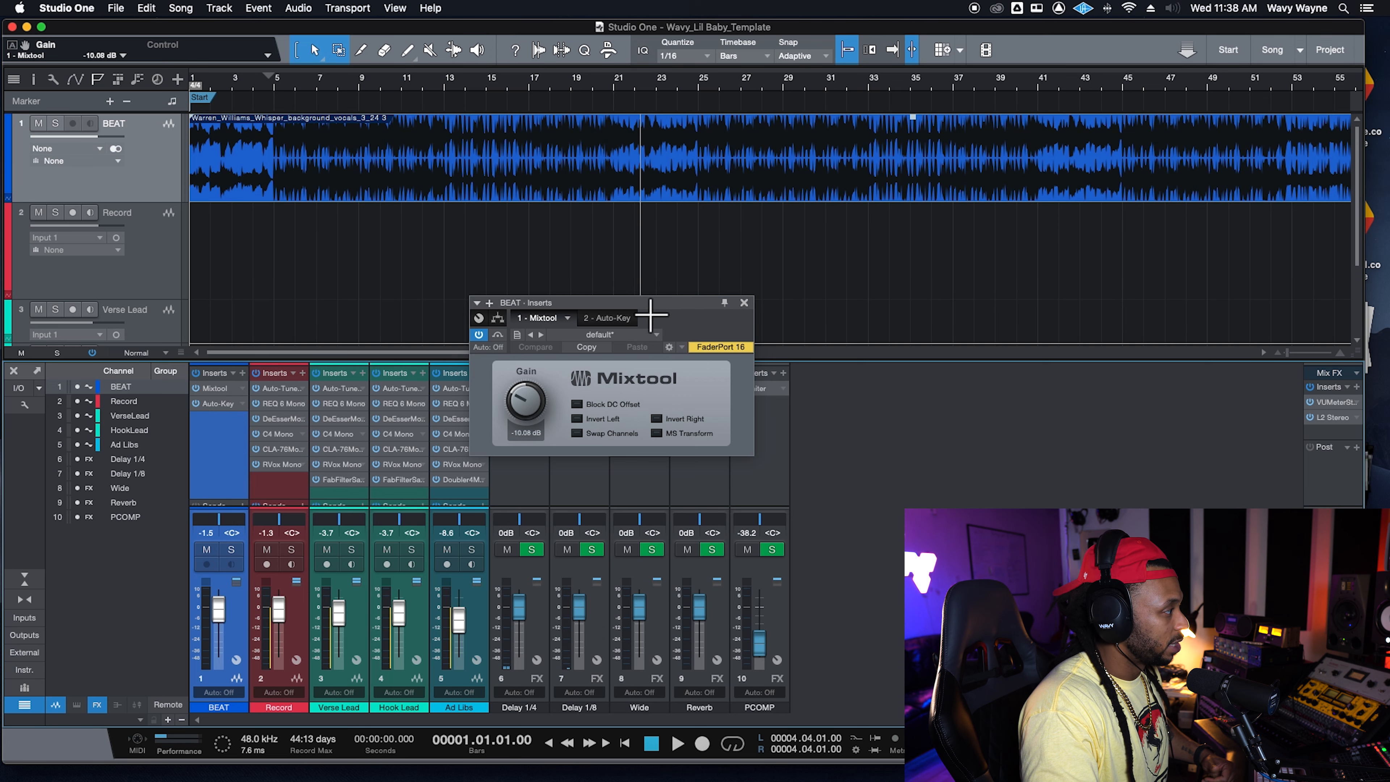
{"action": "left_click_drag", "start_coordinate": [644, 305], "coordinate": [639, 305]}
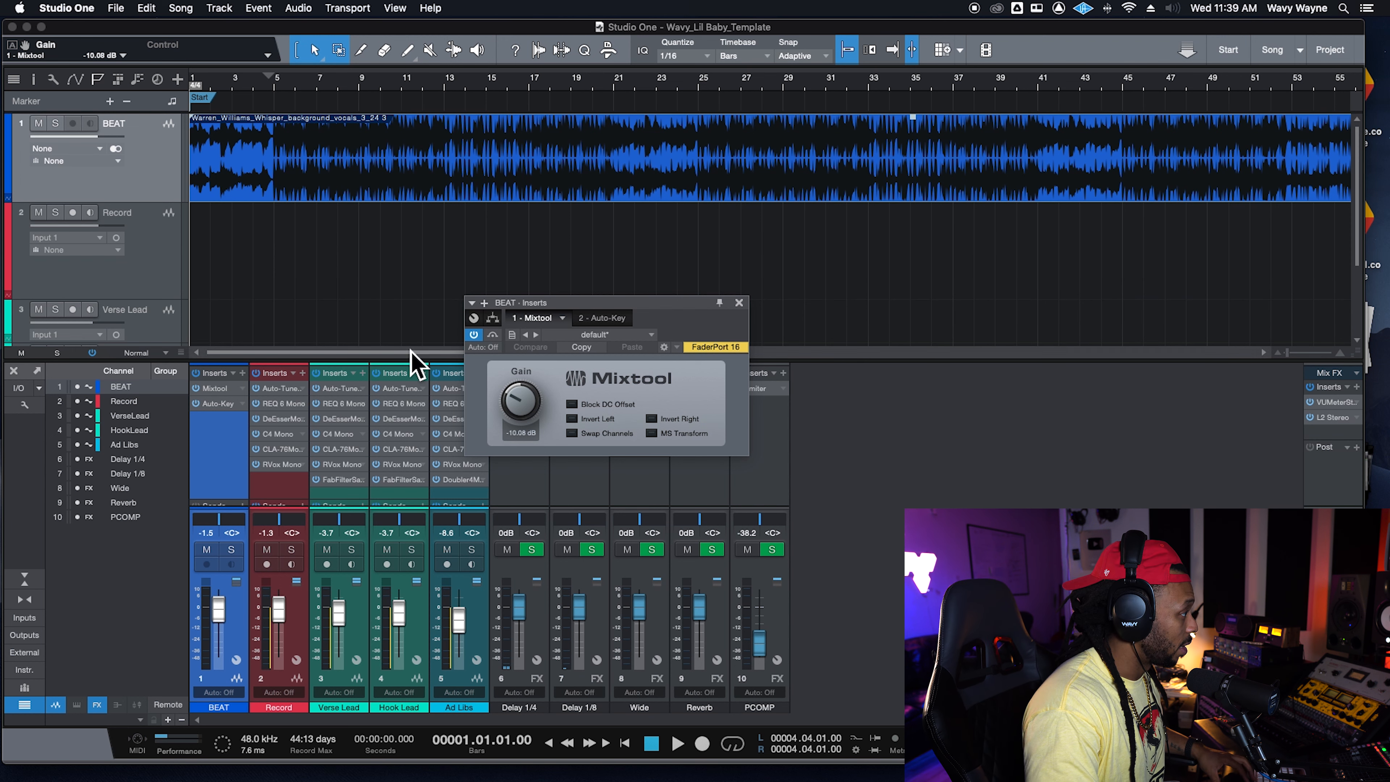
{"action": "left_click", "coordinate": [739, 302]}
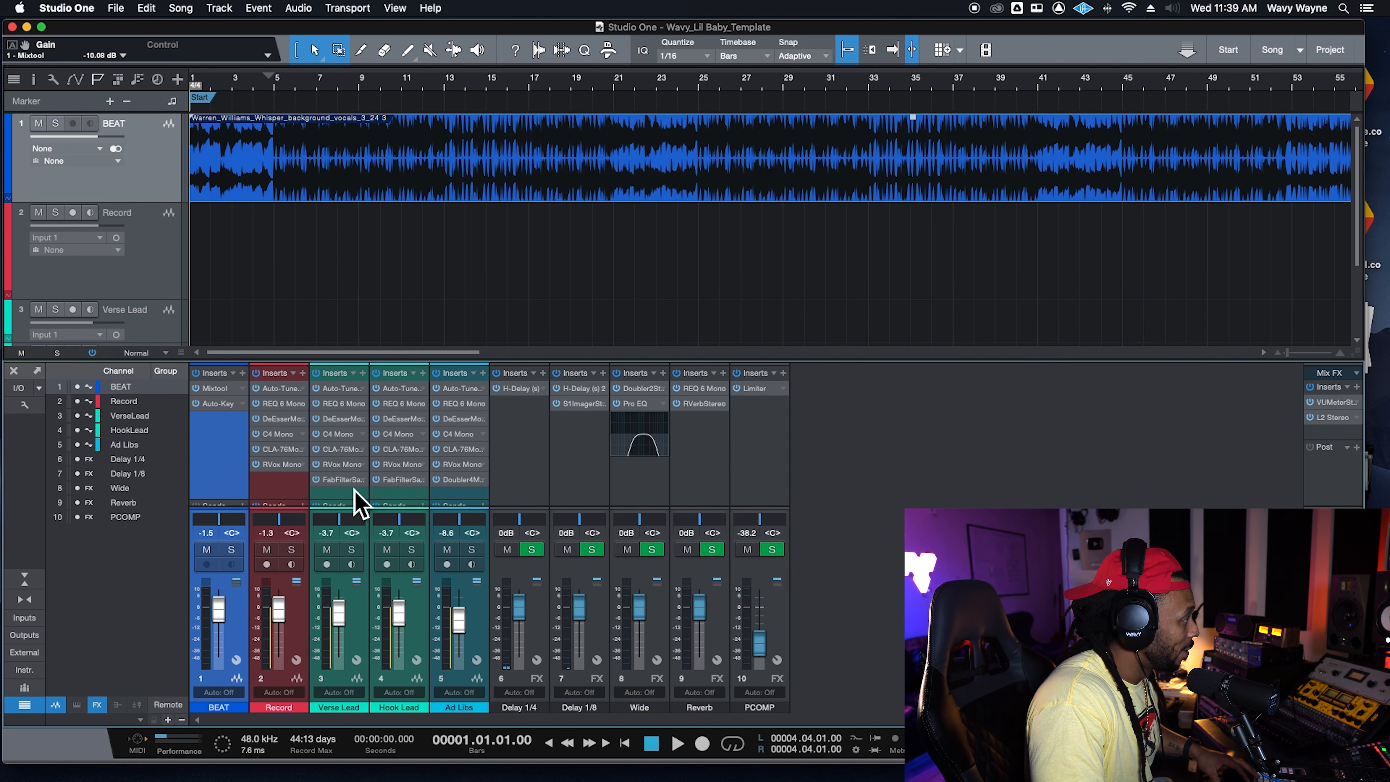
Step: Arm the Record track briefly to check the microphone signal, and disarm it
{"action": "left_click", "coordinate": [72, 213]}
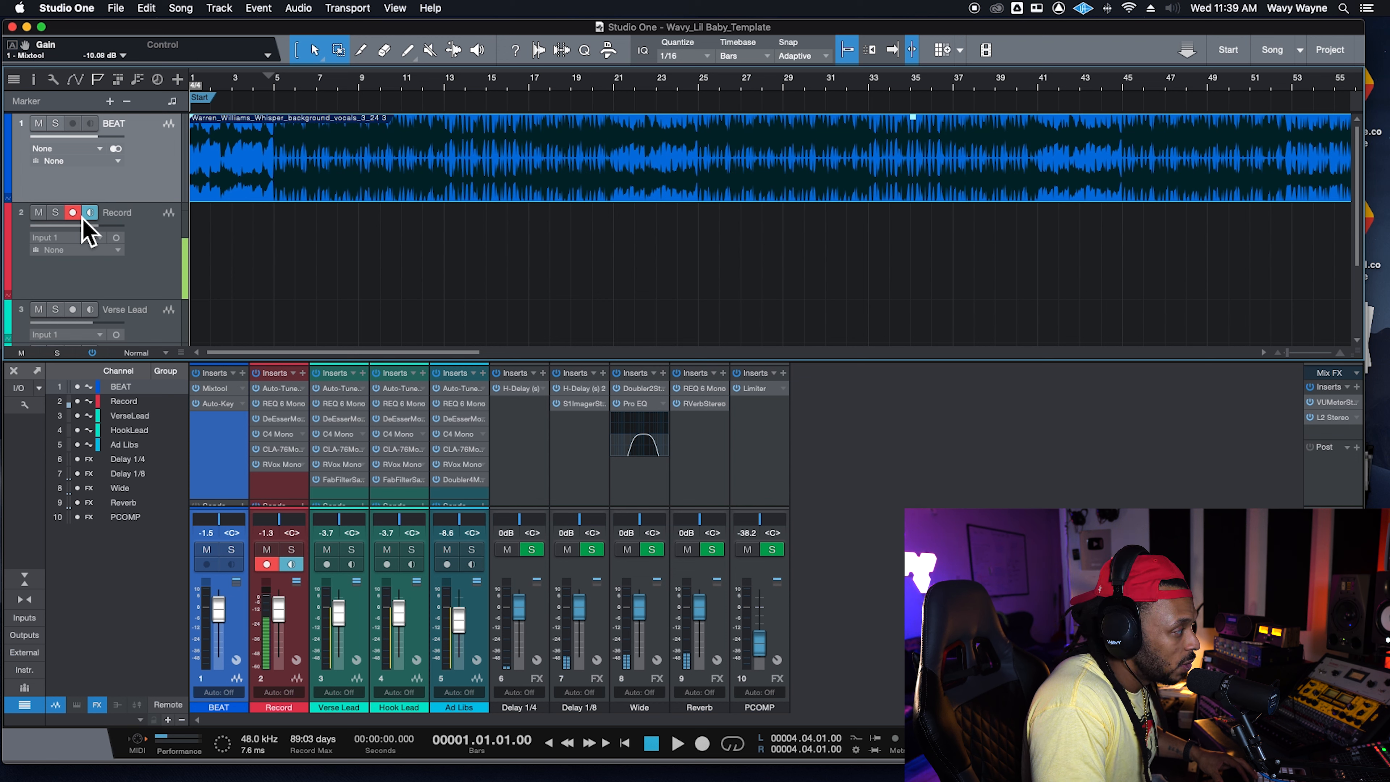
{"action": "left_click", "coordinate": [82, 218]}
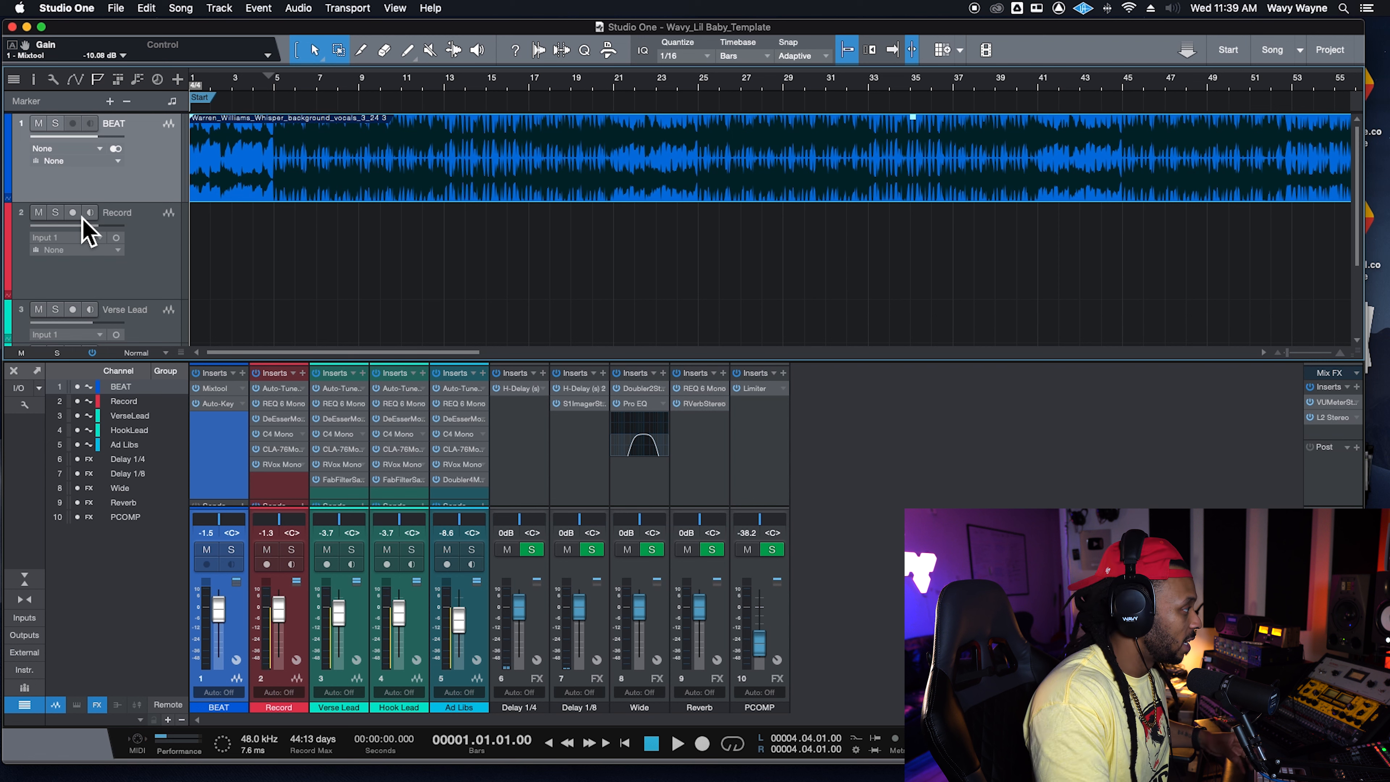
Step: Detect the beat's key by playing it through Auto-Key on the BEAT channel, and send the result to Auto-Tune
{"action": "left_click", "coordinate": [225, 408]}
{"action": "left_click_drag", "start_coordinate": [785, 253], "coordinate": [675, 366]}
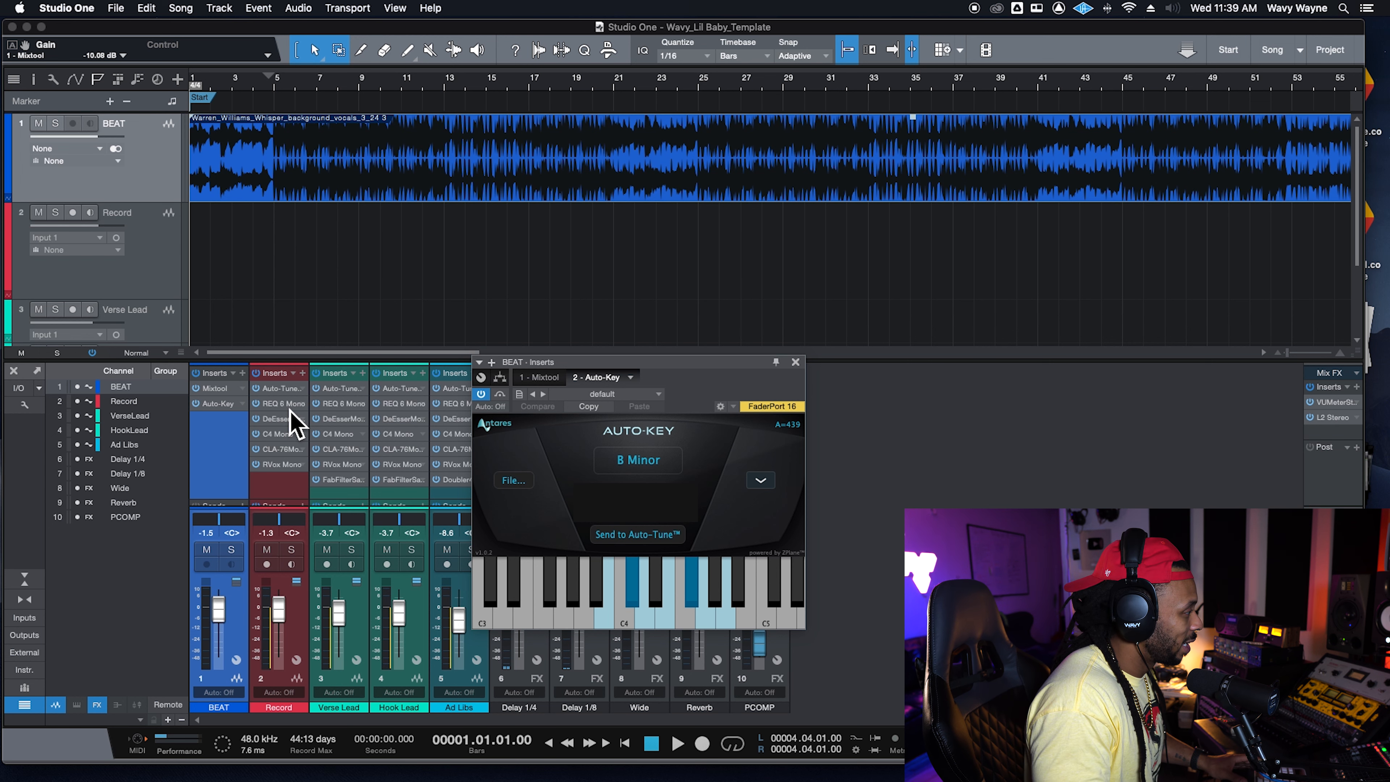
{"action": "left_click_drag", "start_coordinate": [702, 361], "coordinate": [790, 354]}
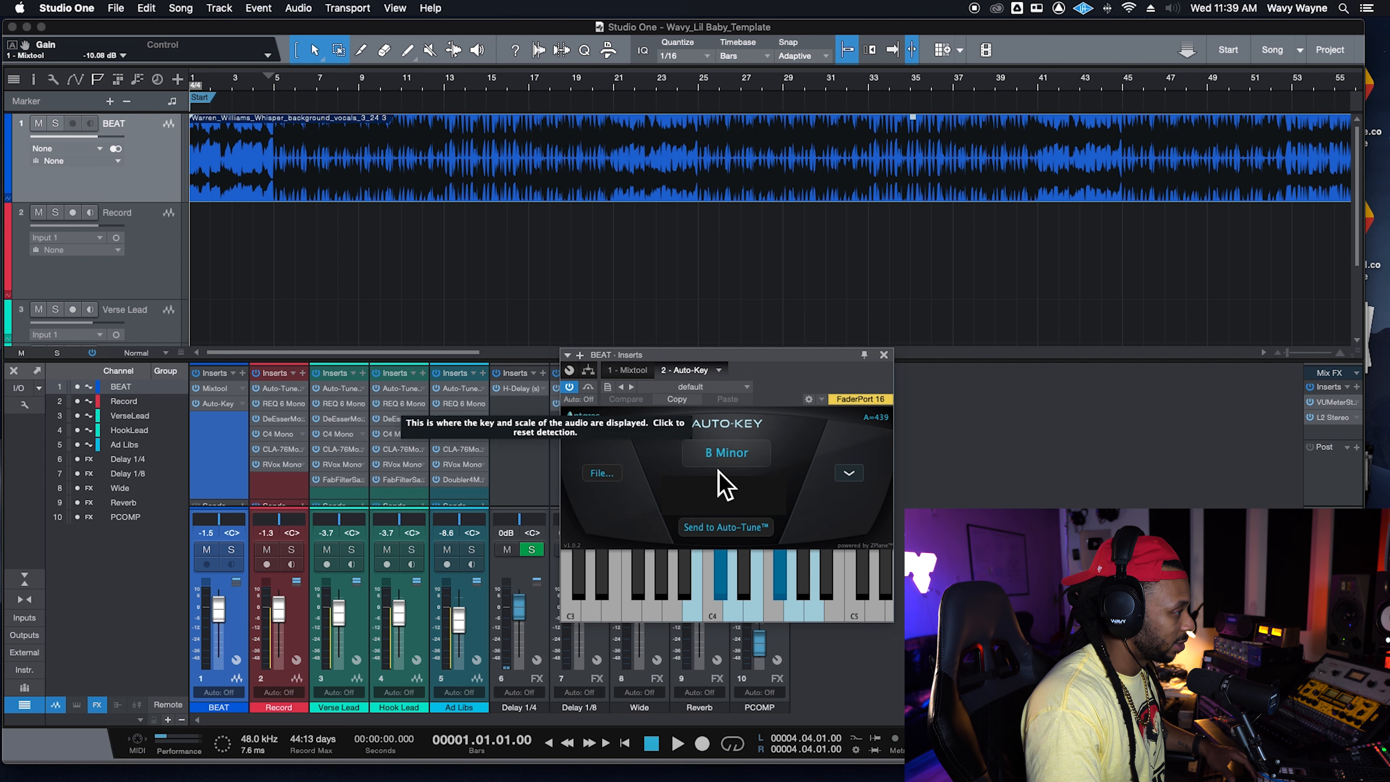
{"action": "key", "text": "space"}
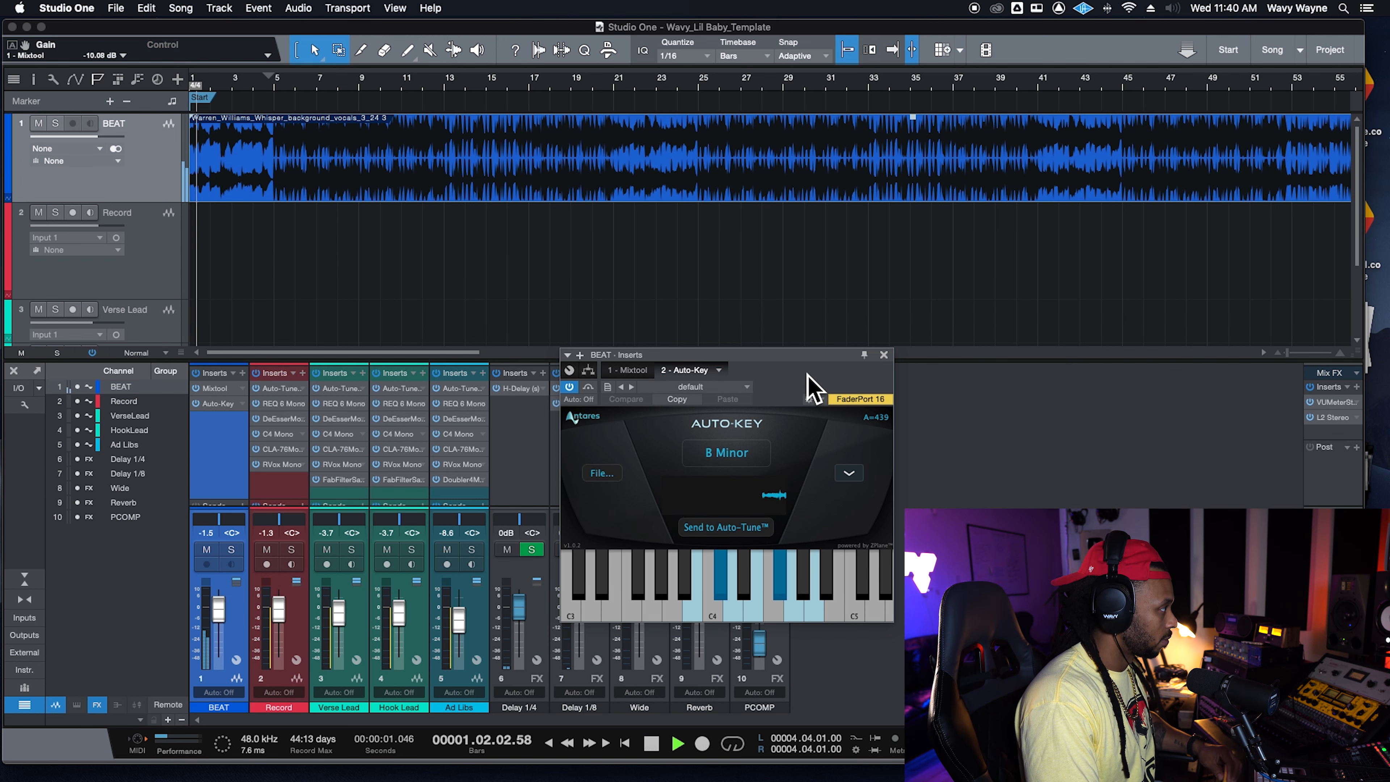
{"action": "left_click", "coordinate": [763, 462]}
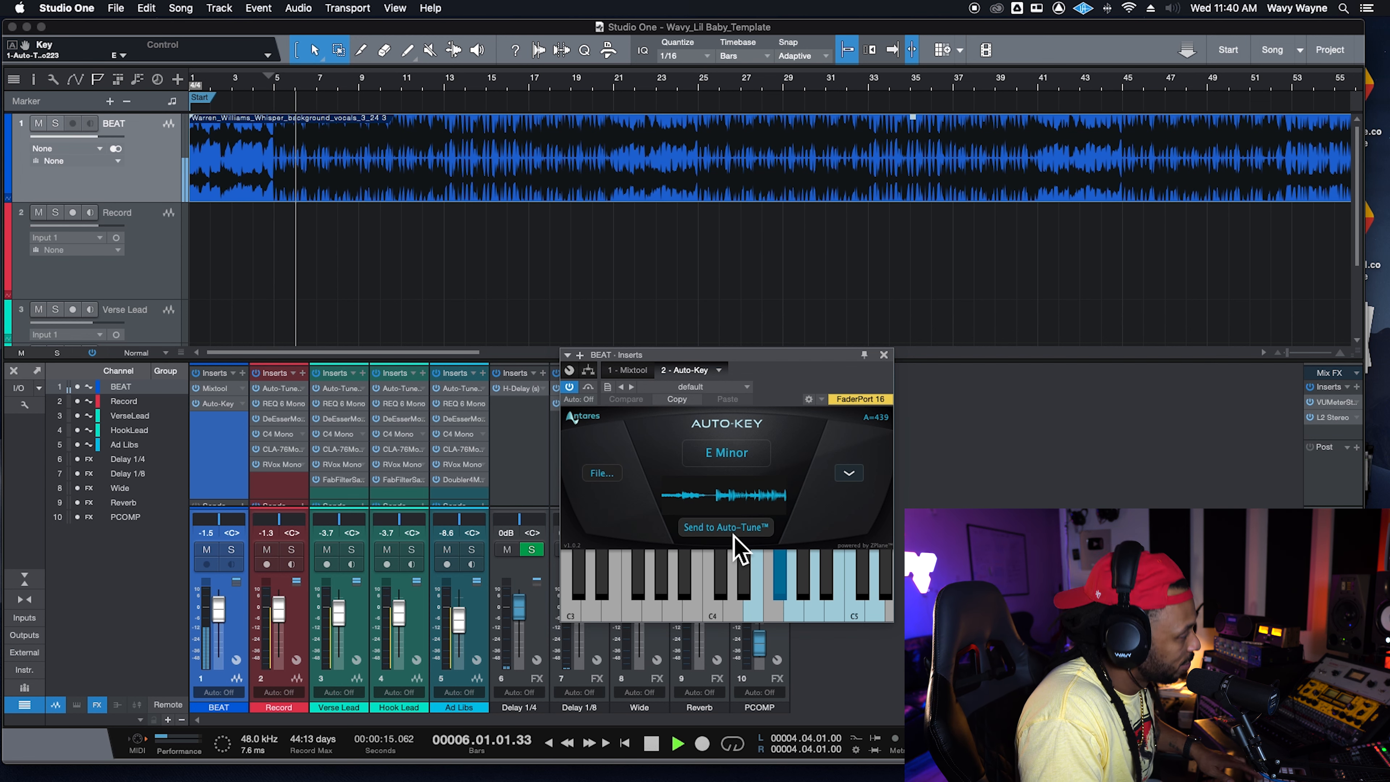
{"action": "key", "text": "space"}
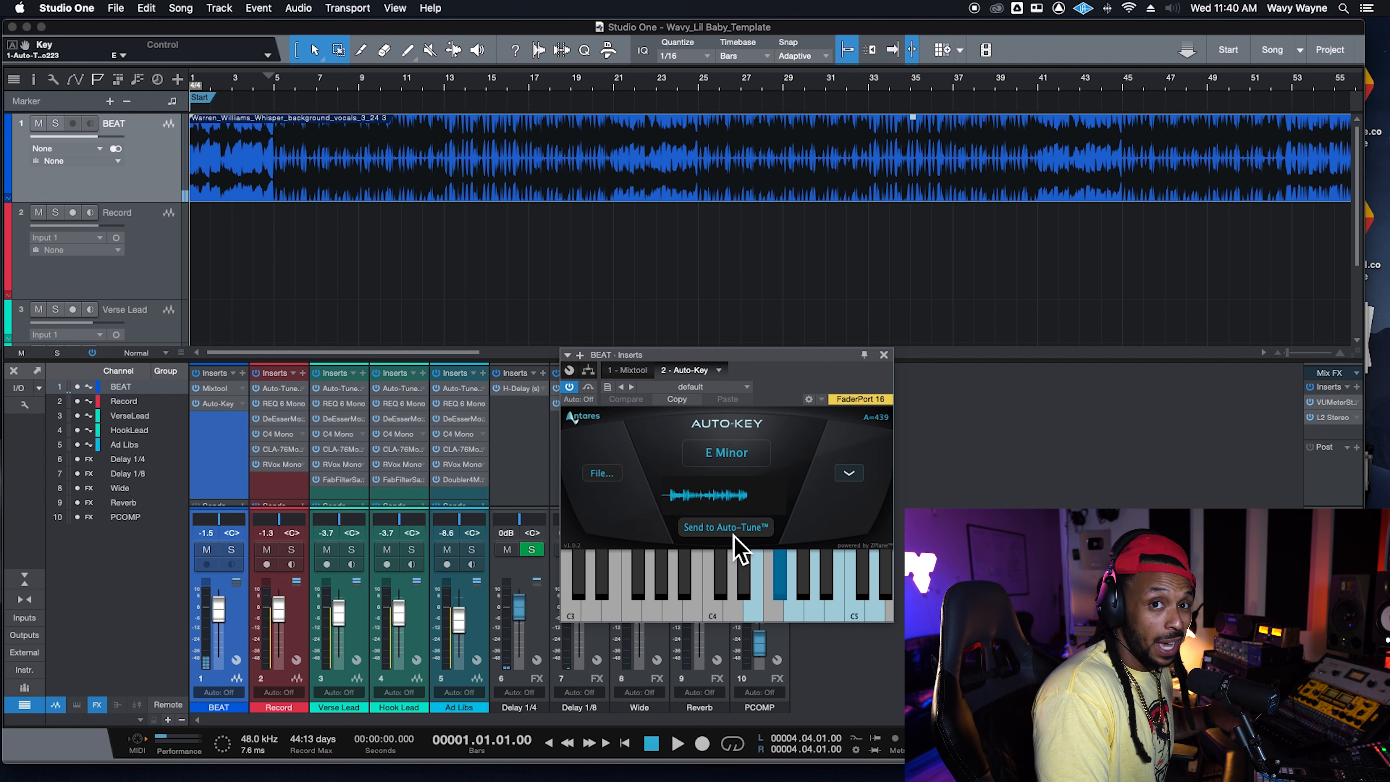
{"action": "left_click", "coordinate": [745, 536]}
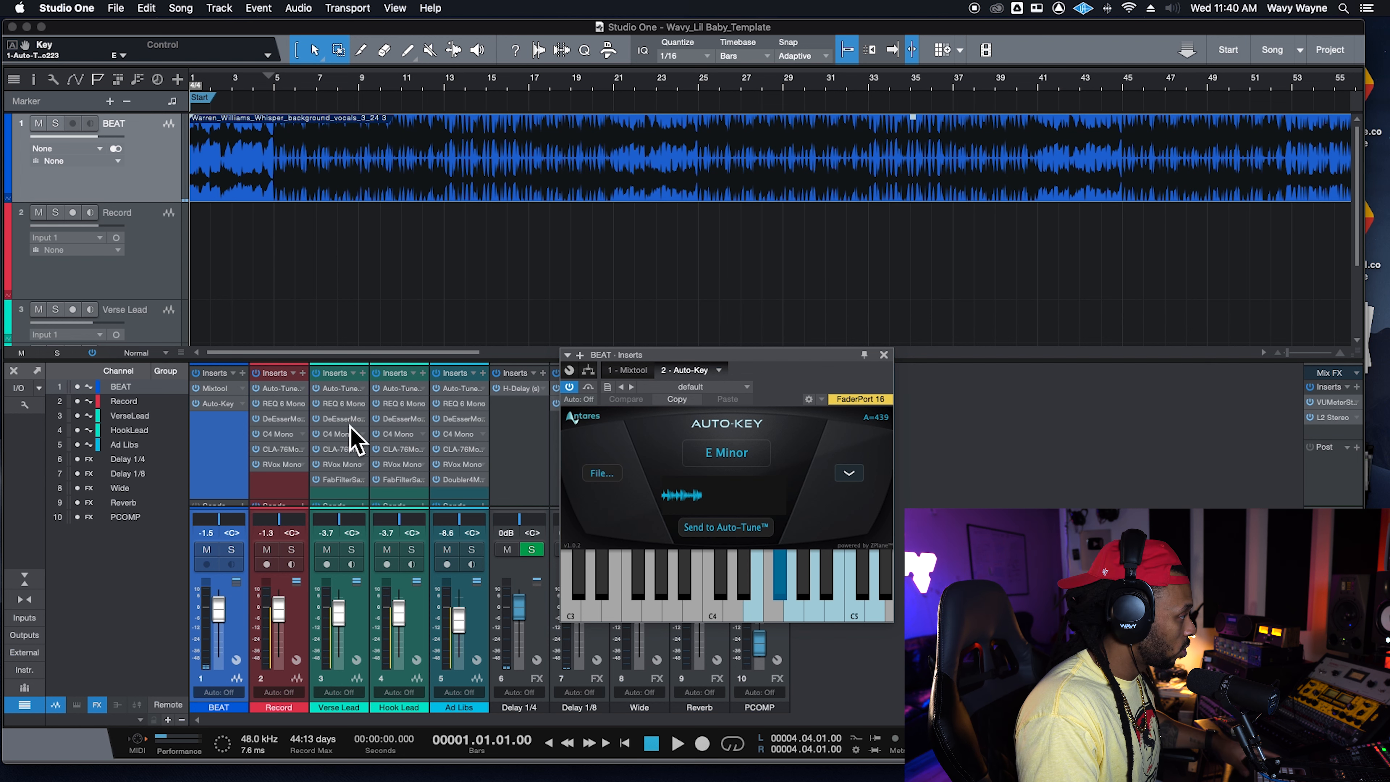
Step: Set the Retune Speed to 0 in Auto-Tune Pro on the Record channel
{"action": "left_click", "coordinate": [285, 392]}
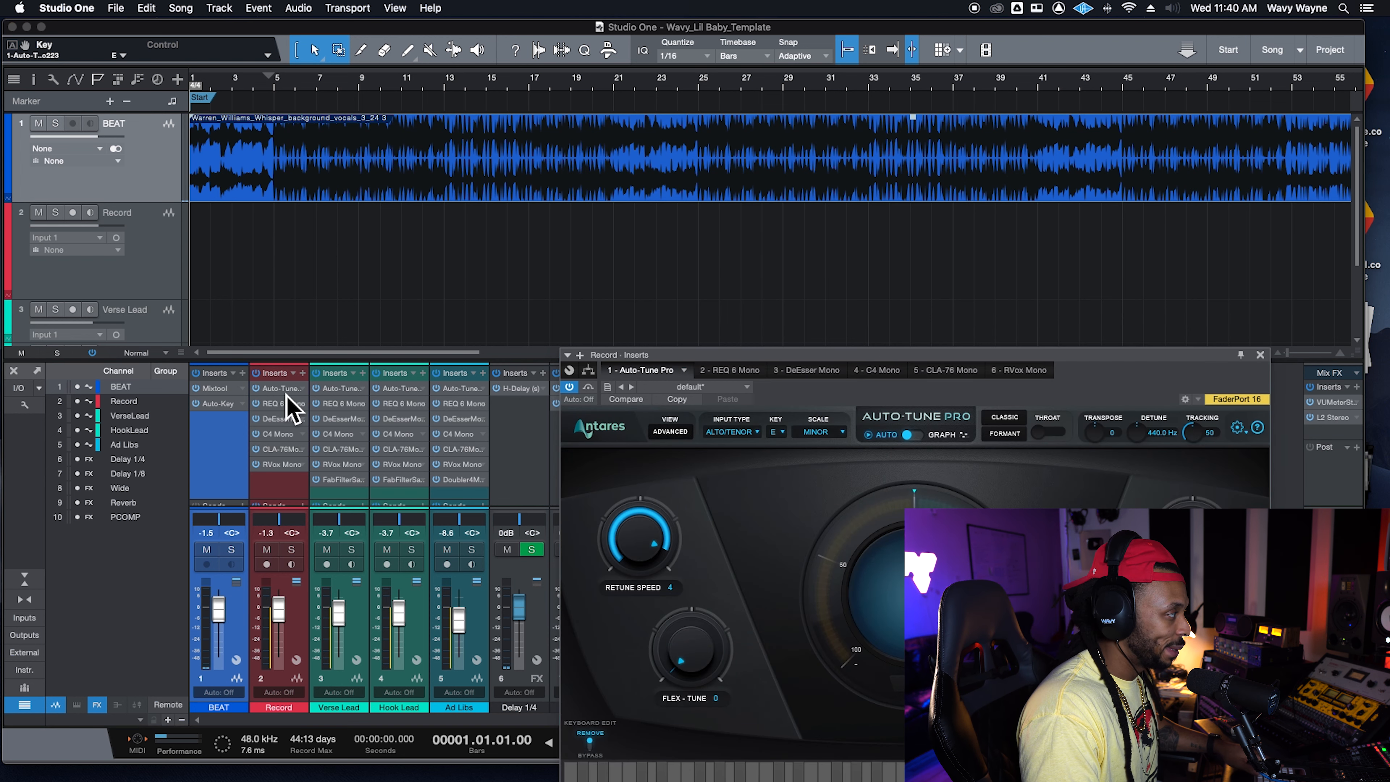
{"action": "left_click_drag", "start_coordinate": [665, 353], "coordinate": [640, 227]}
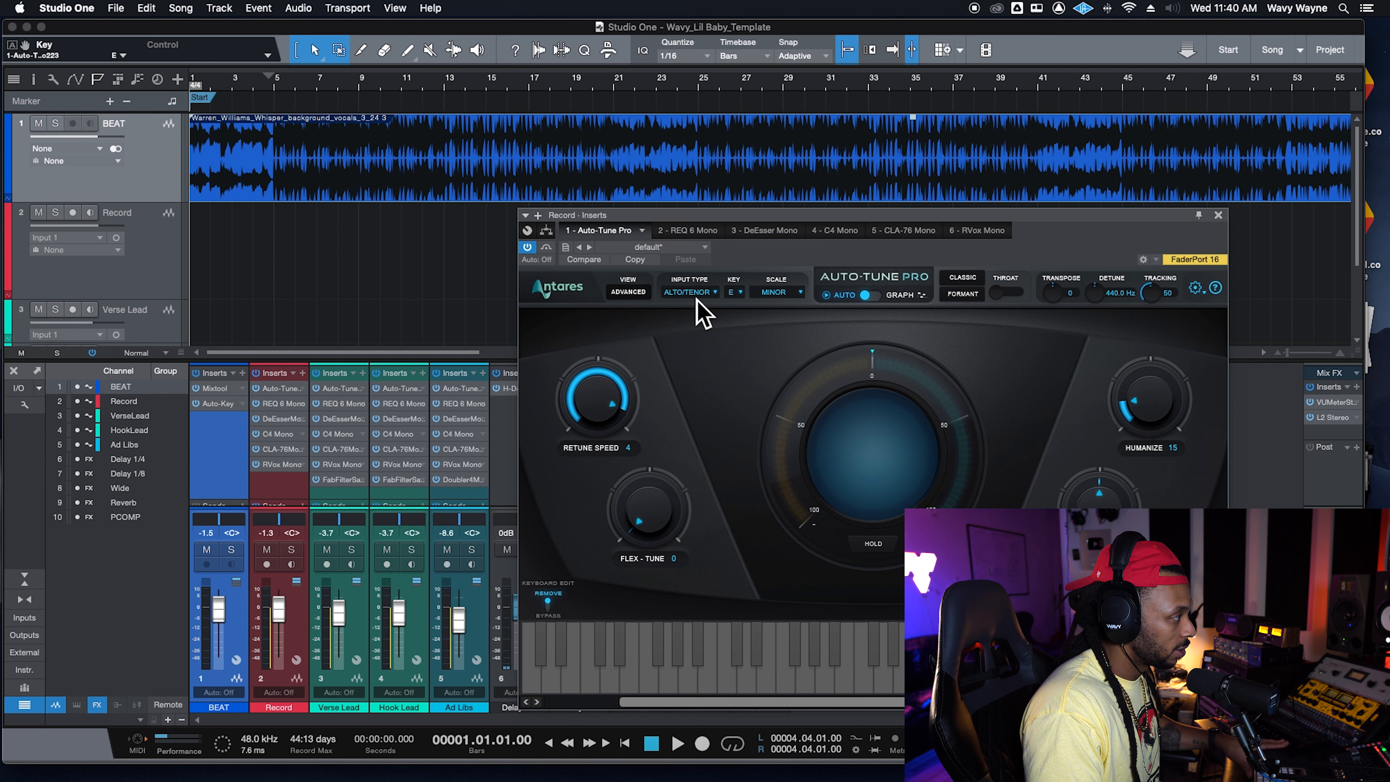
{"action": "left_click_drag", "start_coordinate": [605, 404], "coordinate": [626, 357]}
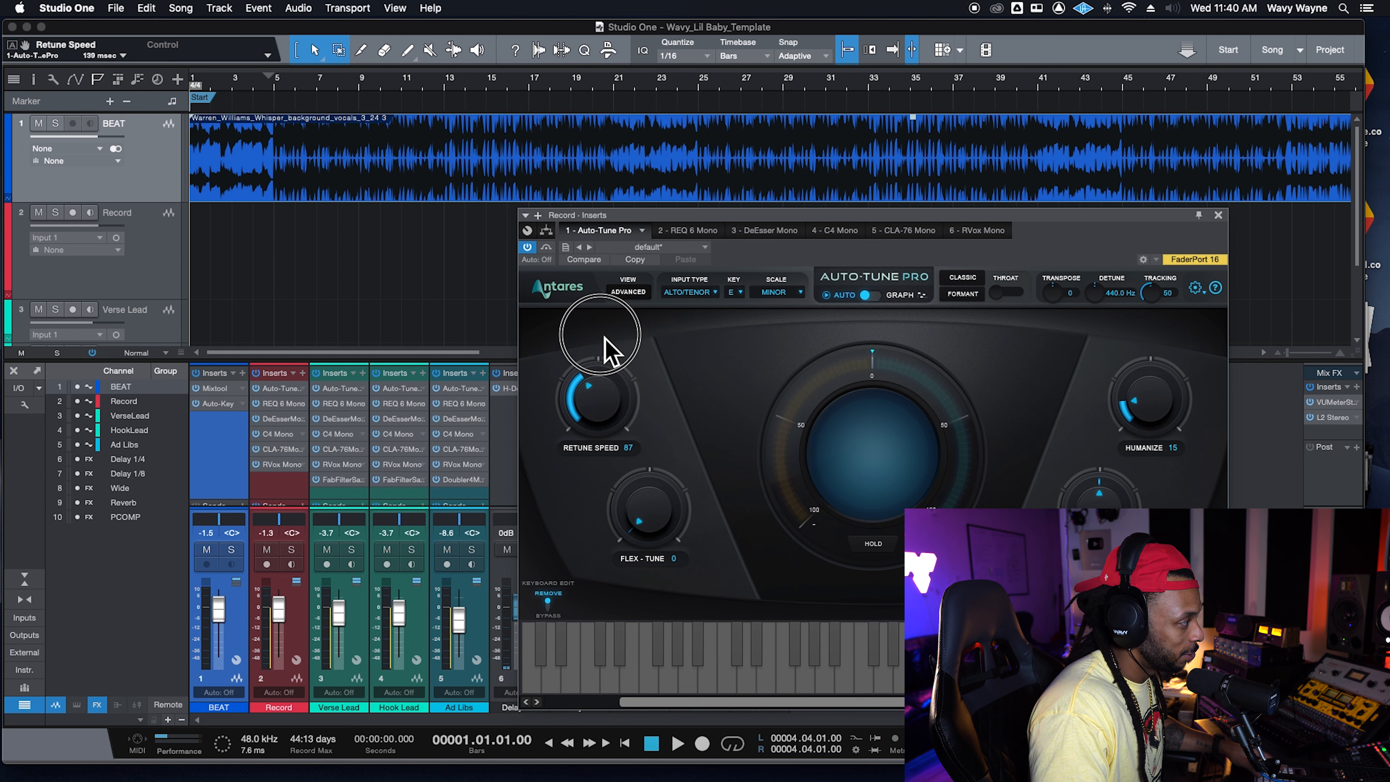
Step: Check the Use Low Latency option in Auto-Tune Pro's settings and close the plug-in
{"action": "left_click", "coordinate": [1196, 288]}
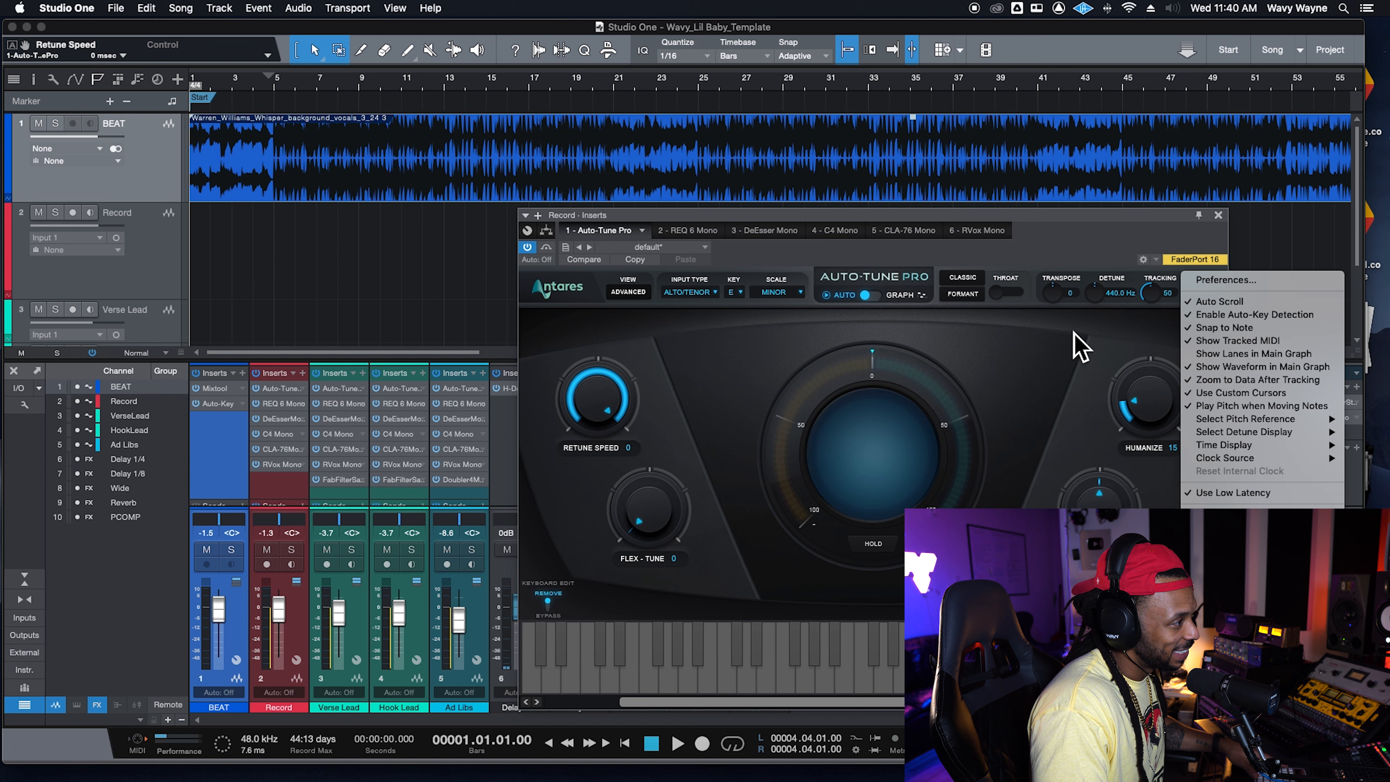
{"action": "left_click", "coordinate": [1092, 247]}
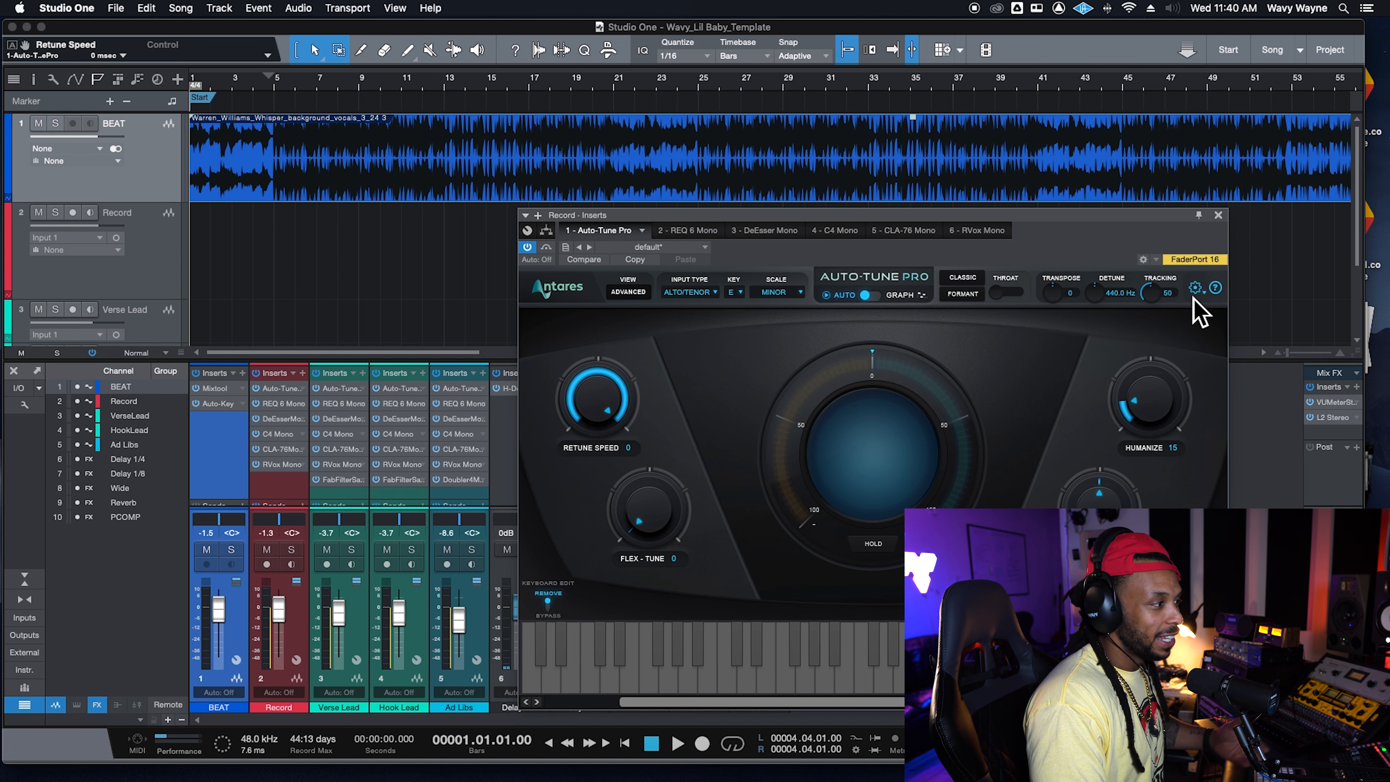
{"action": "left_click", "coordinate": [1196, 290]}
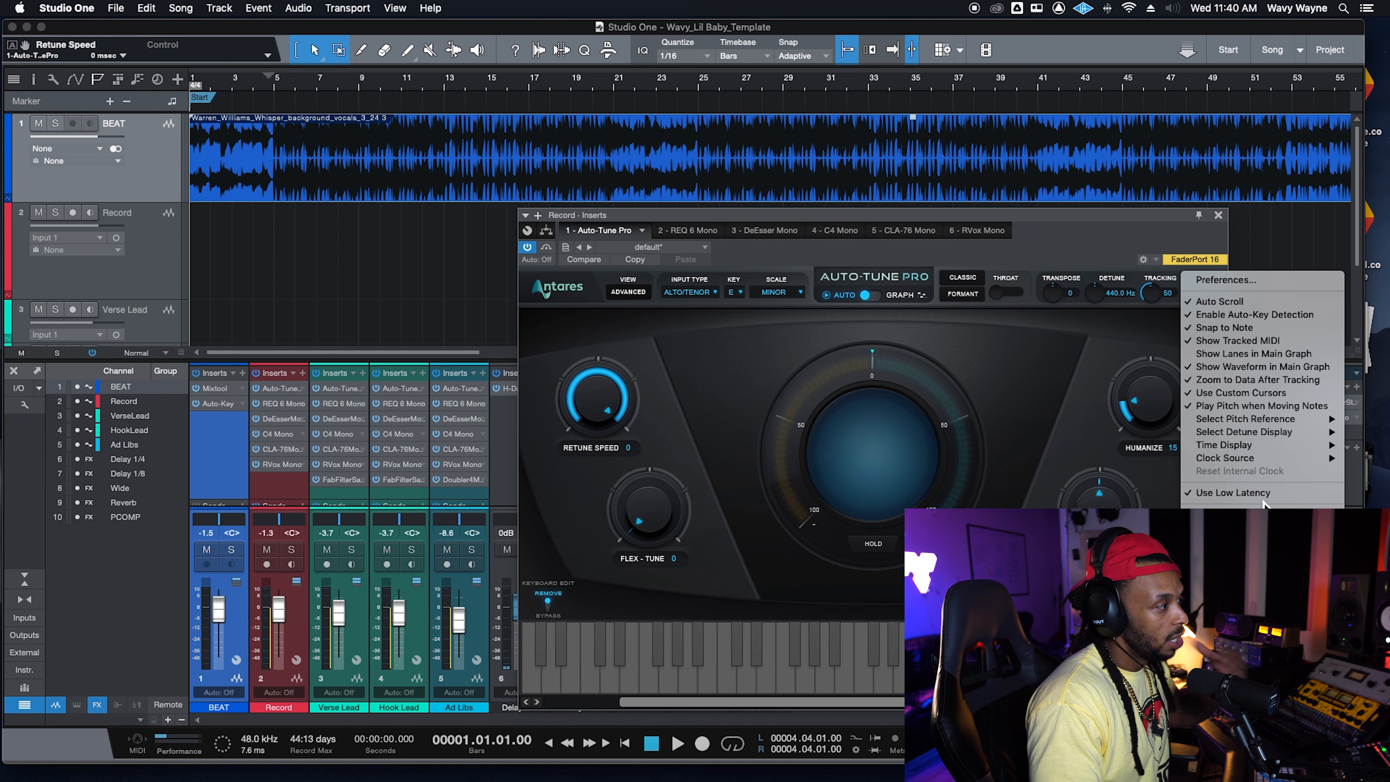
{"action": "left_click", "coordinate": [1109, 251]}
{"action": "left_click", "coordinate": [1196, 292]}
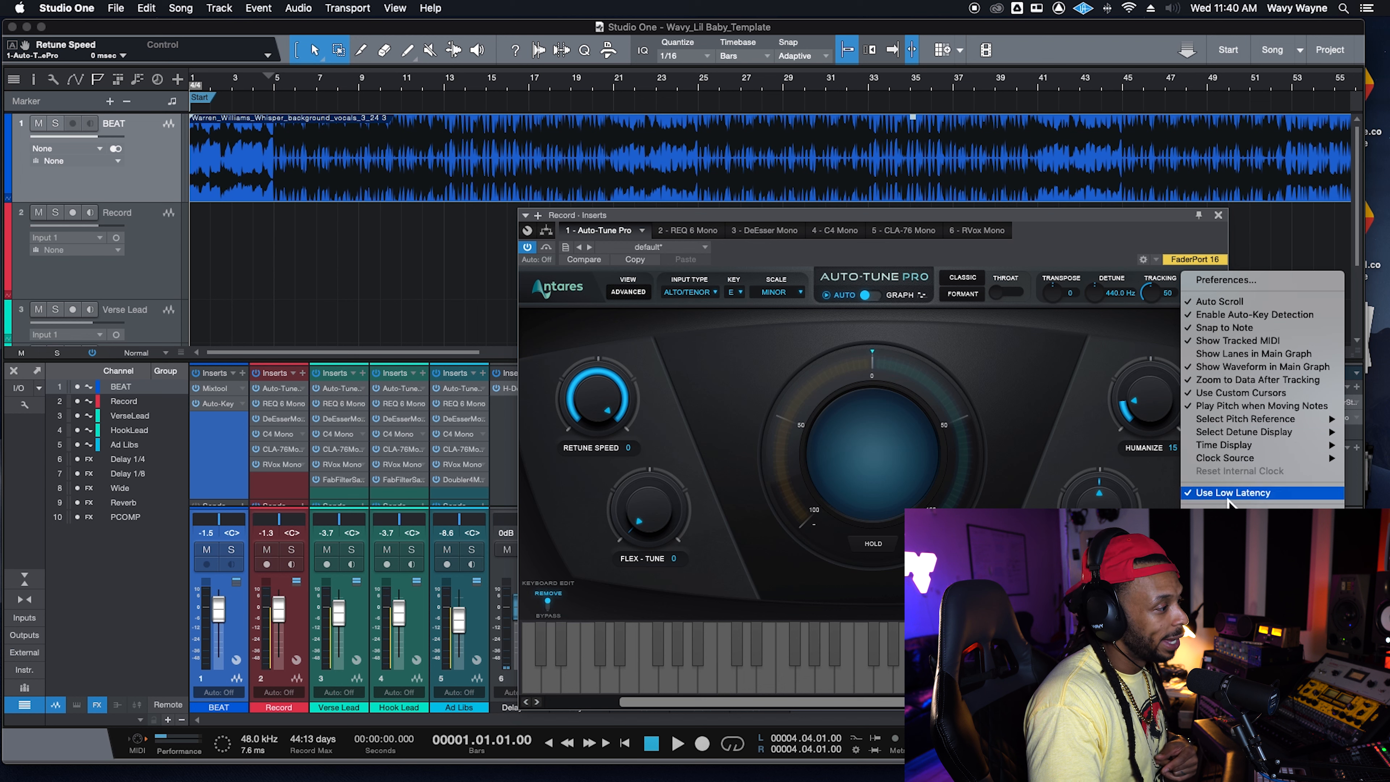
{"action": "left_click", "coordinate": [1002, 333]}
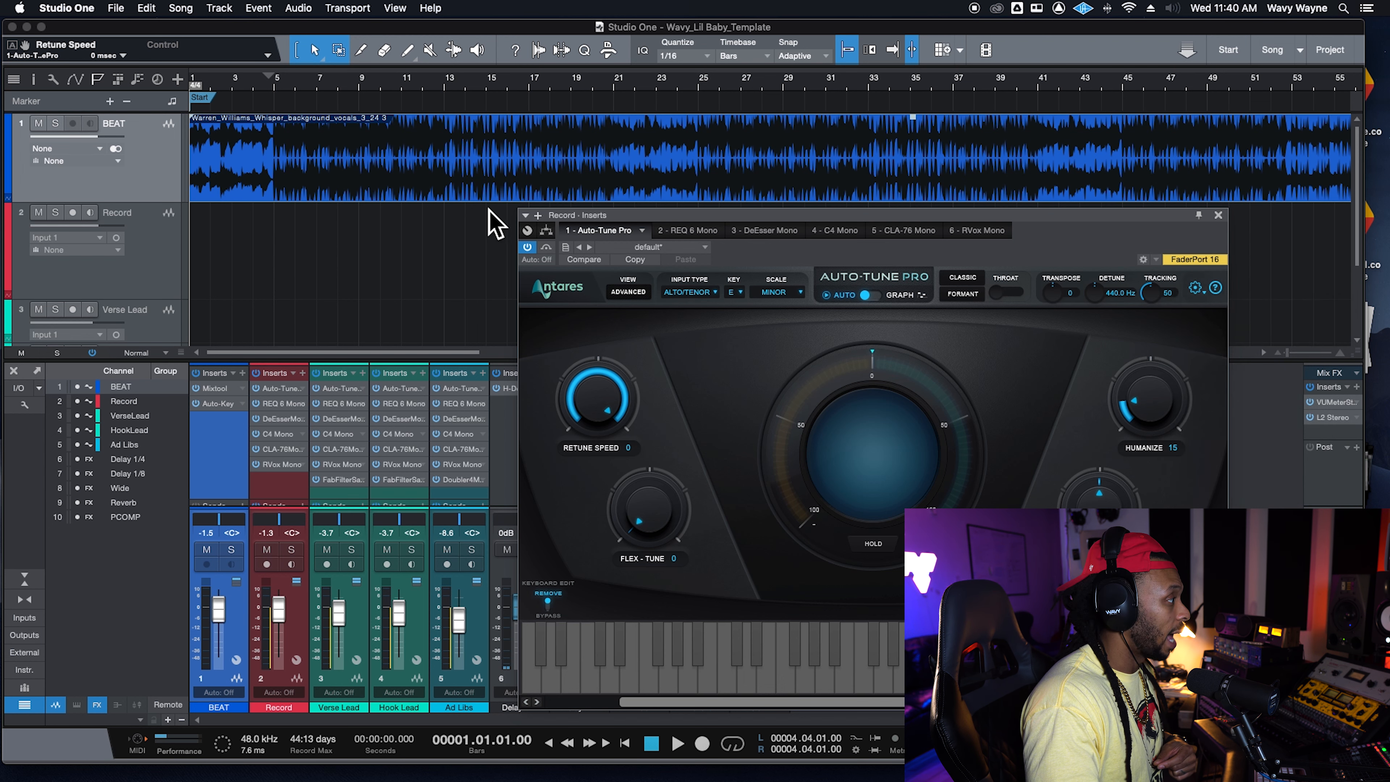
{"action": "left_click", "coordinate": [1218, 215]}
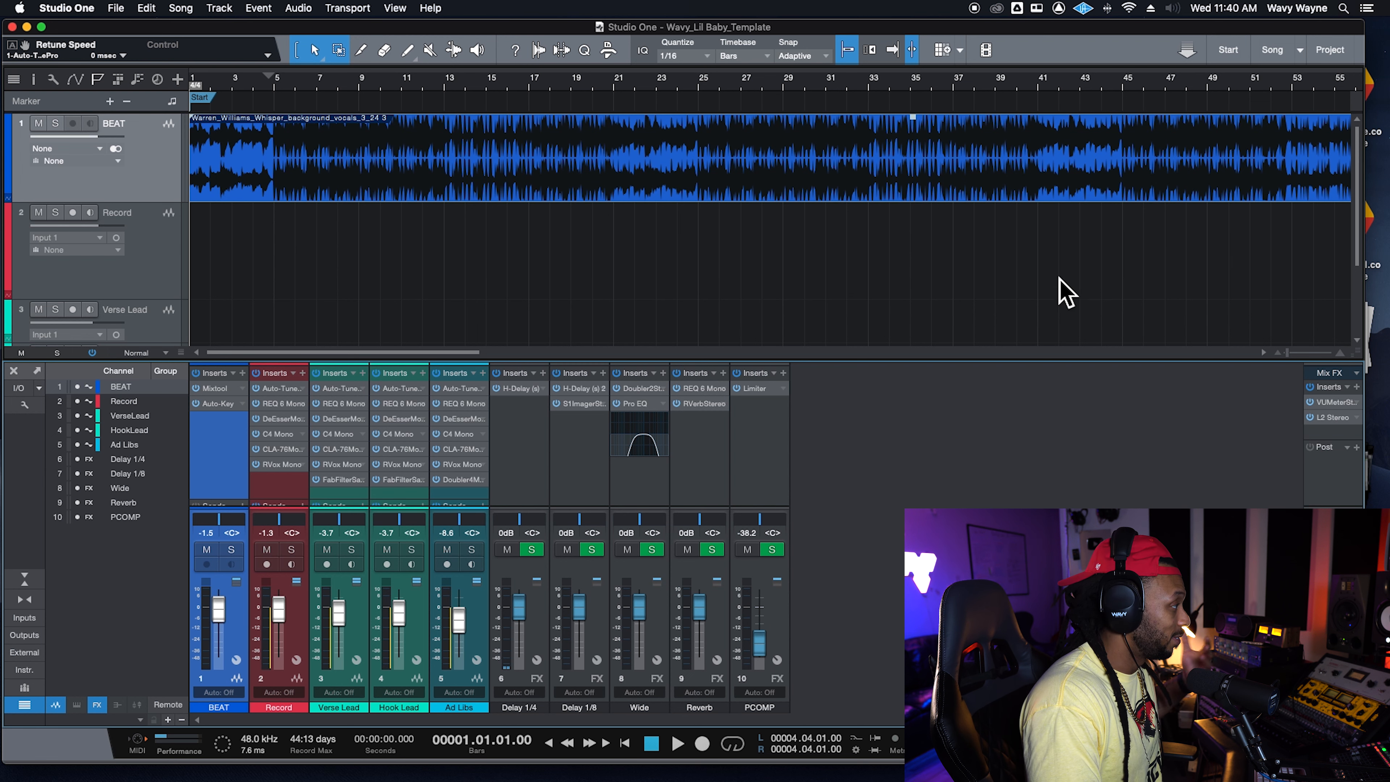
Step: Select the Record track and arm it for recording with input monitoring
{"action": "left_click", "coordinate": [117, 278]}
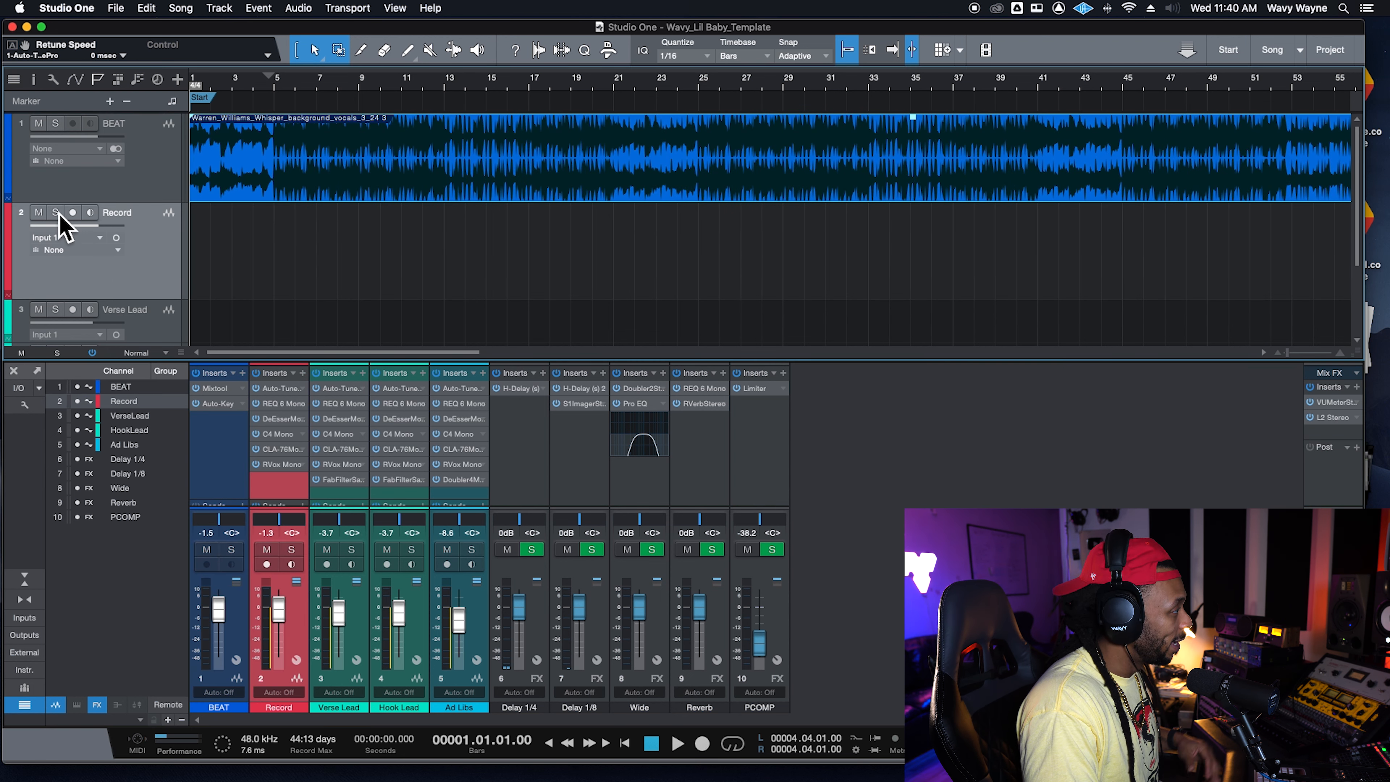
{"action": "left_click", "coordinate": [75, 214]}
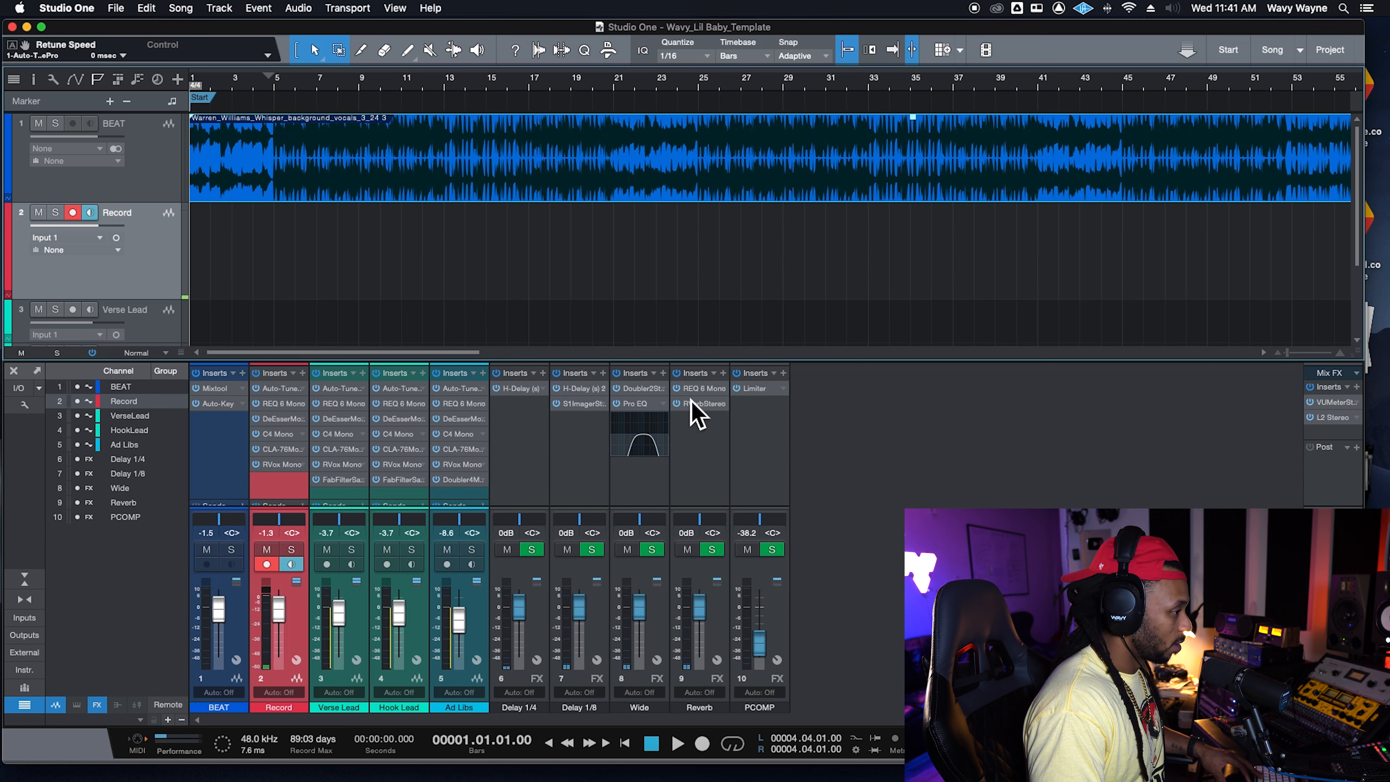
Step: Record a trial vocal take on the Record track from the song start and delete it
{"action": "key", "text": "KP_Multiply"}
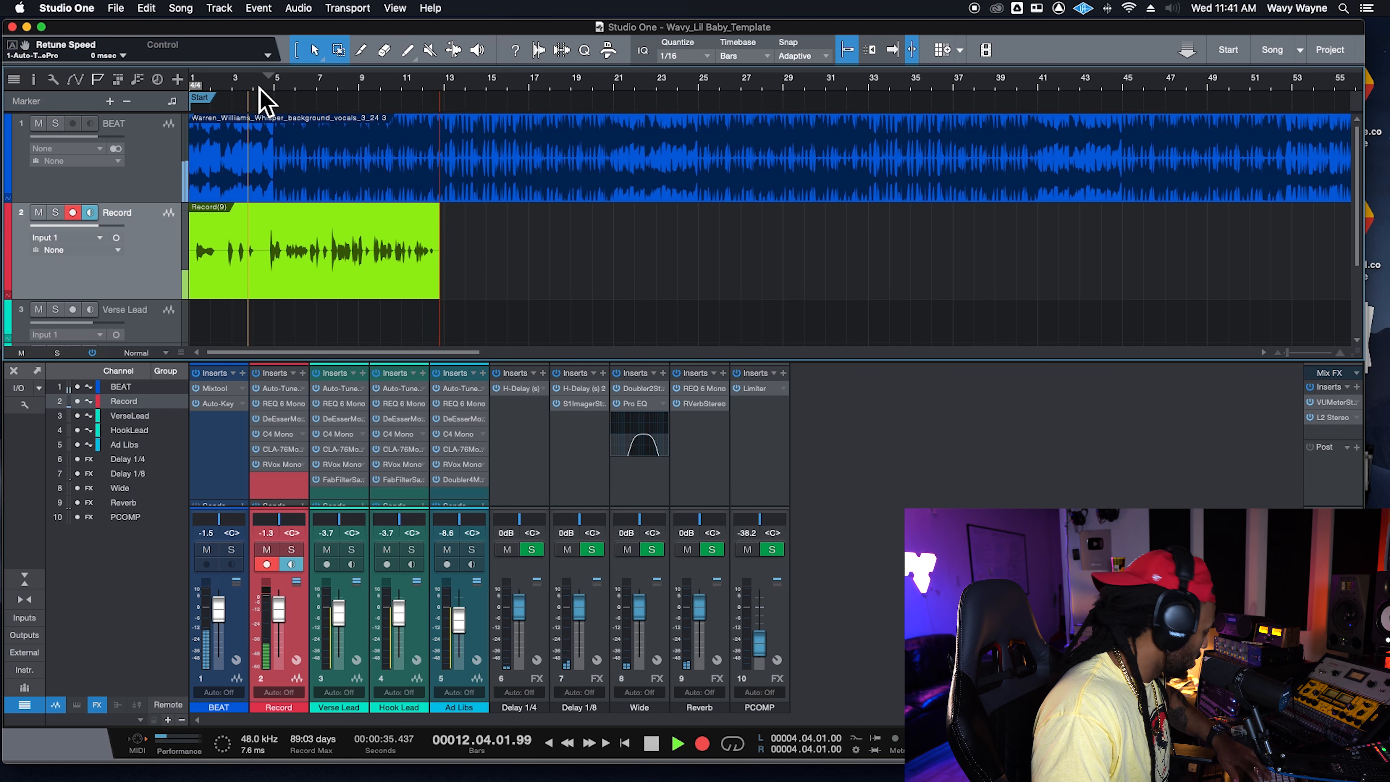
{"action": "key", "text": "space"}
{"action": "key", "text": "Delete"}
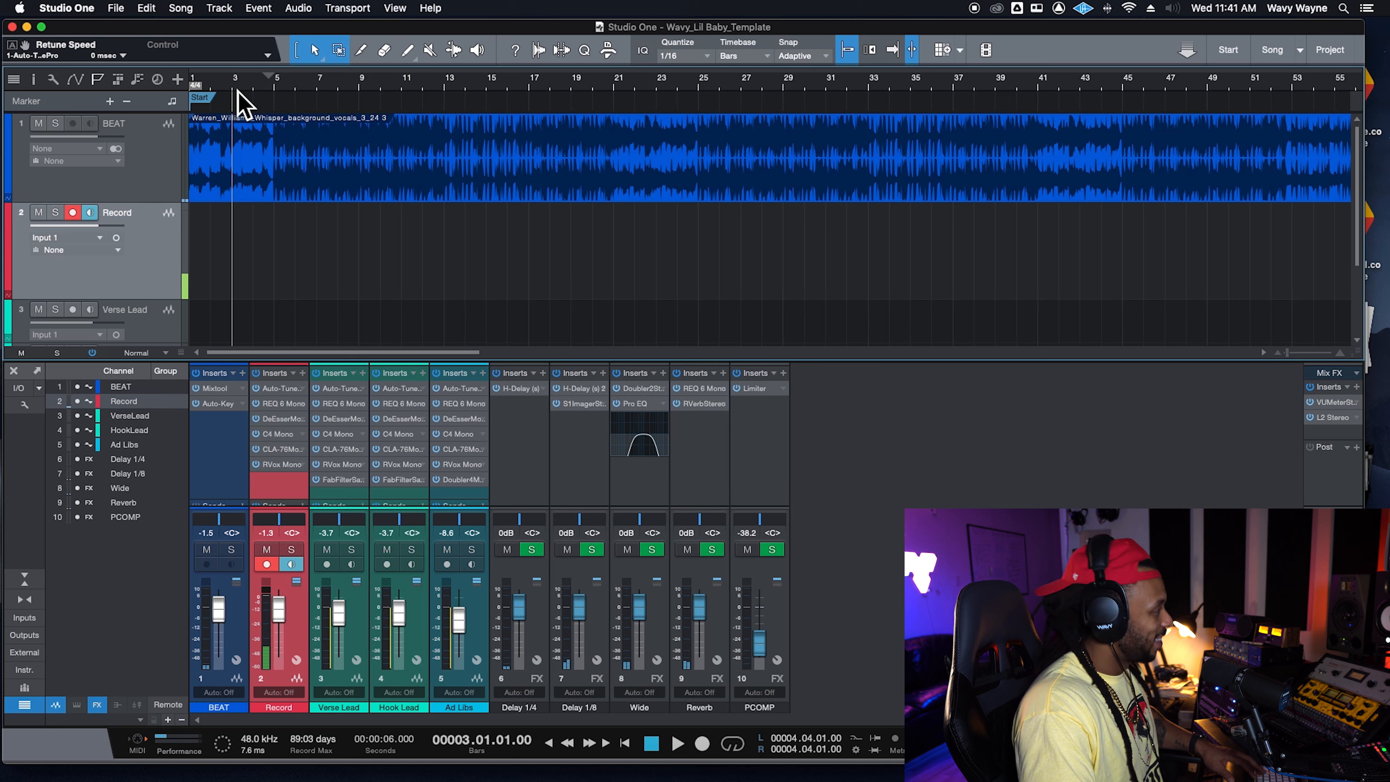
Step: Record a vocal take on the Record track from bar 3 and trim its end back to between bars 7 and 8
{"action": "key", "text": "KP_Multiply"}
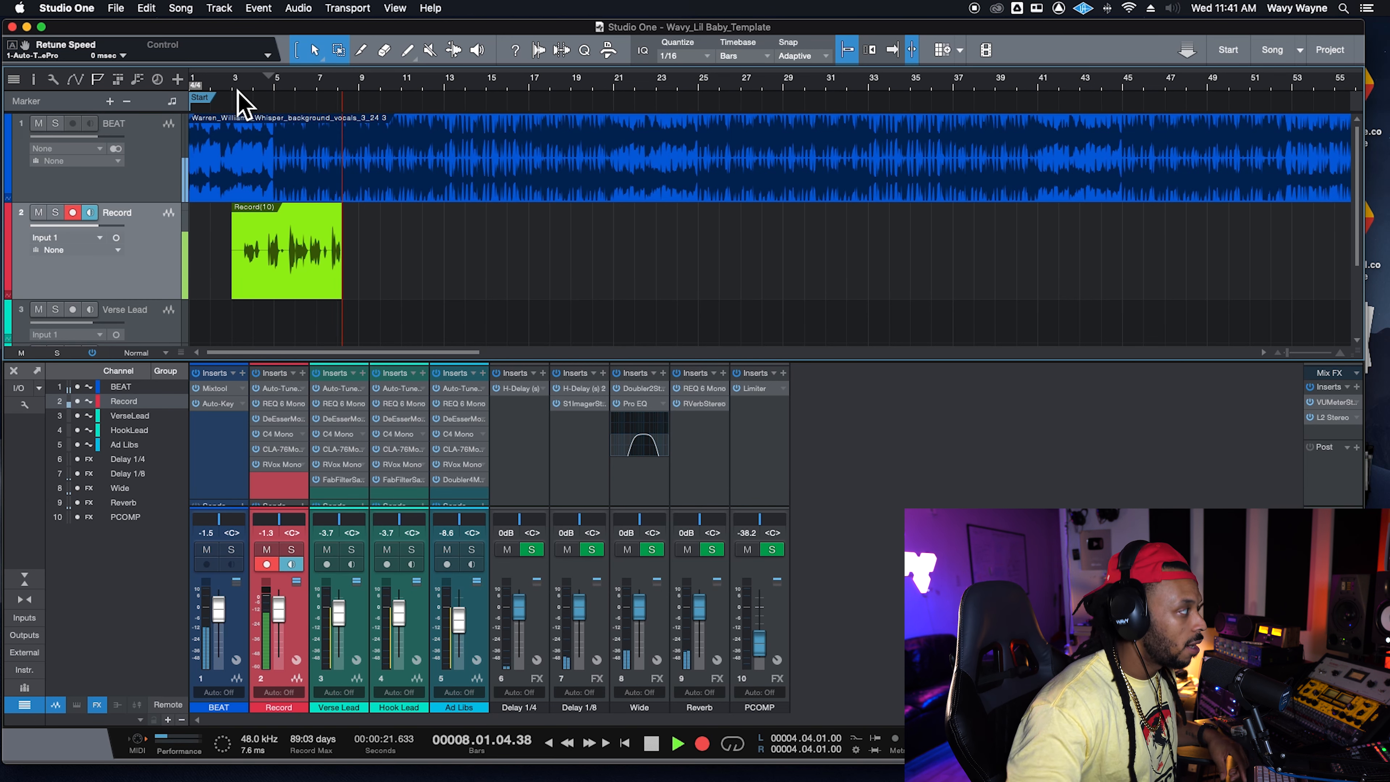
{"action": "key", "text": "space"}
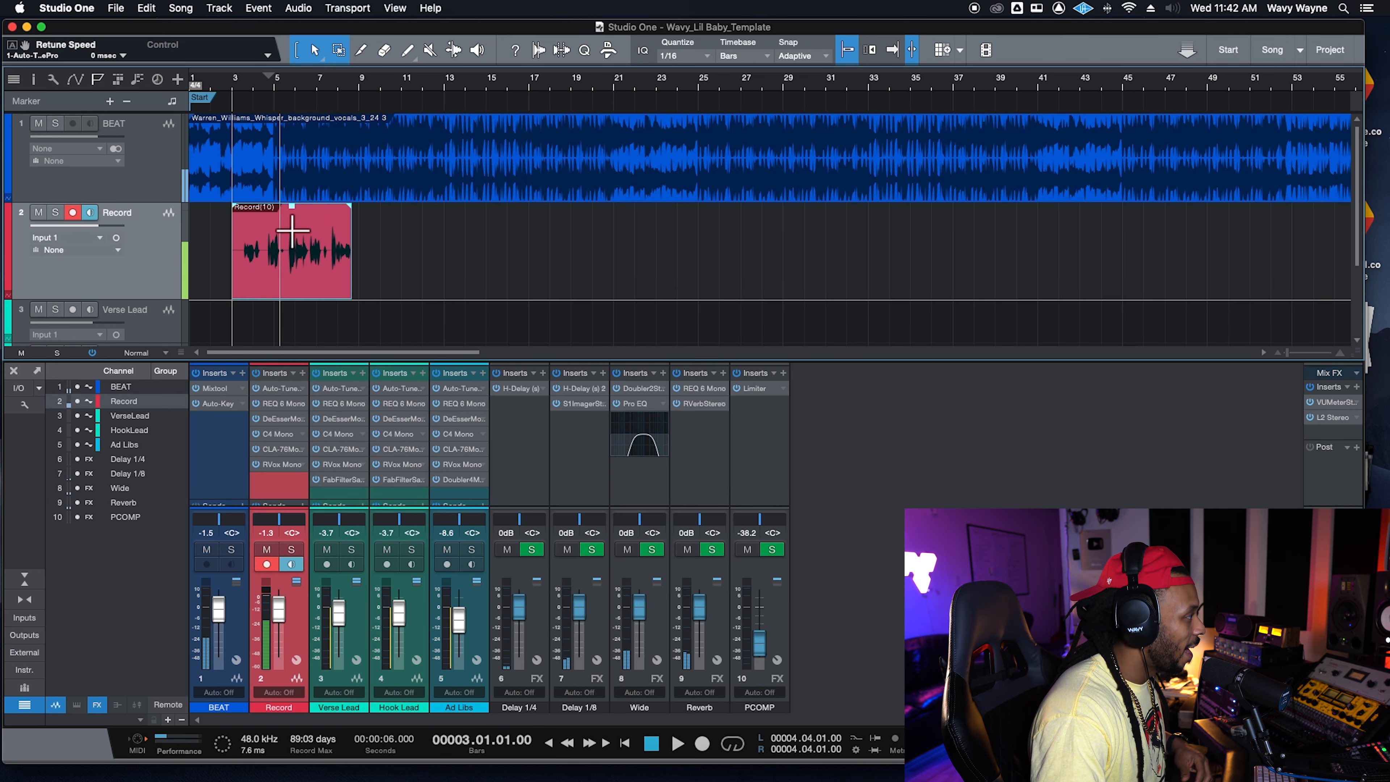
{"action": "left_click_drag", "start_coordinate": [351, 268], "coordinate": [332, 295]}
{"action": "key", "text": "KP_0"}
{"action": "left_click", "coordinate": [298, 235]}
{"action": "left_click", "coordinate": [295, 233]}
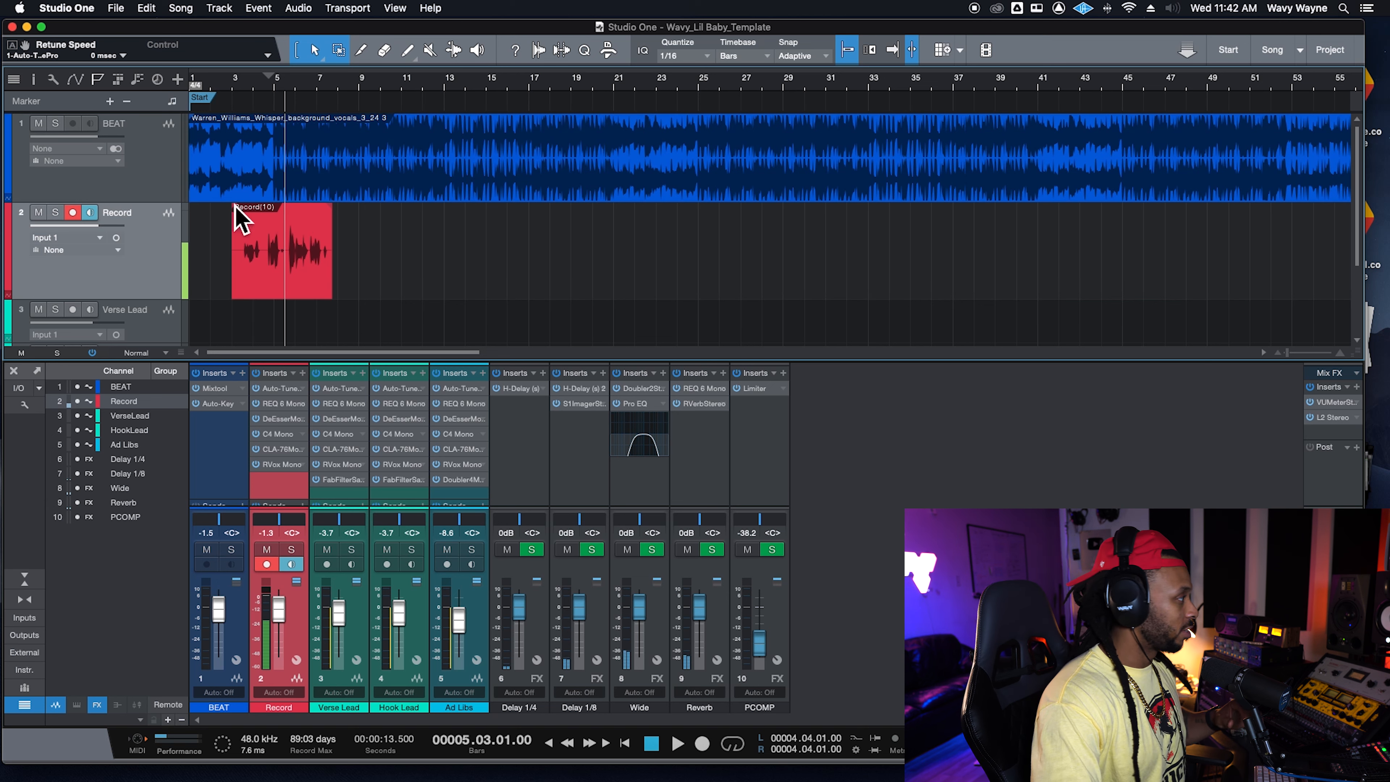
Step: Disarm the Record track and look up the transport Toggle Start command in the keyboard shortcut preferences
{"action": "left_click", "coordinate": [78, 214]}
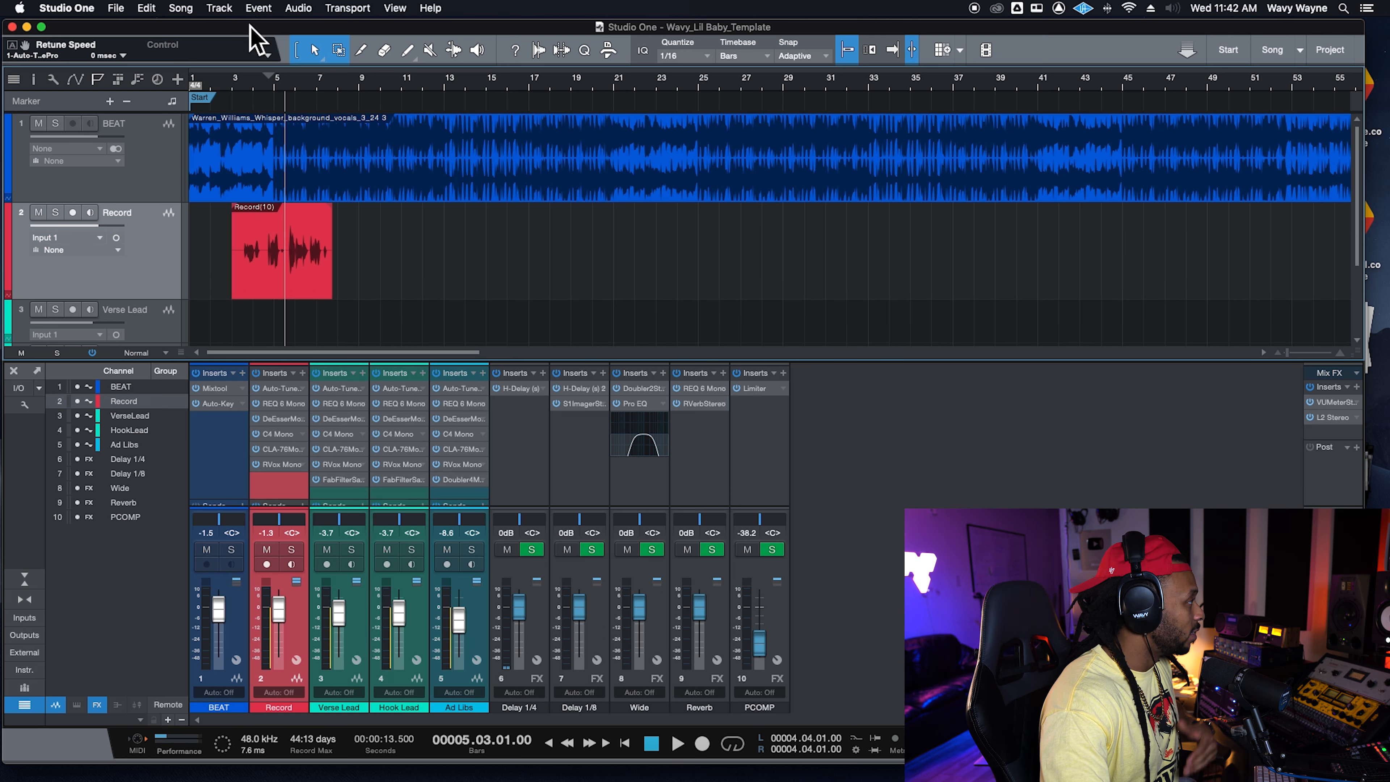
{"action": "left_click", "coordinate": [67, 7]}
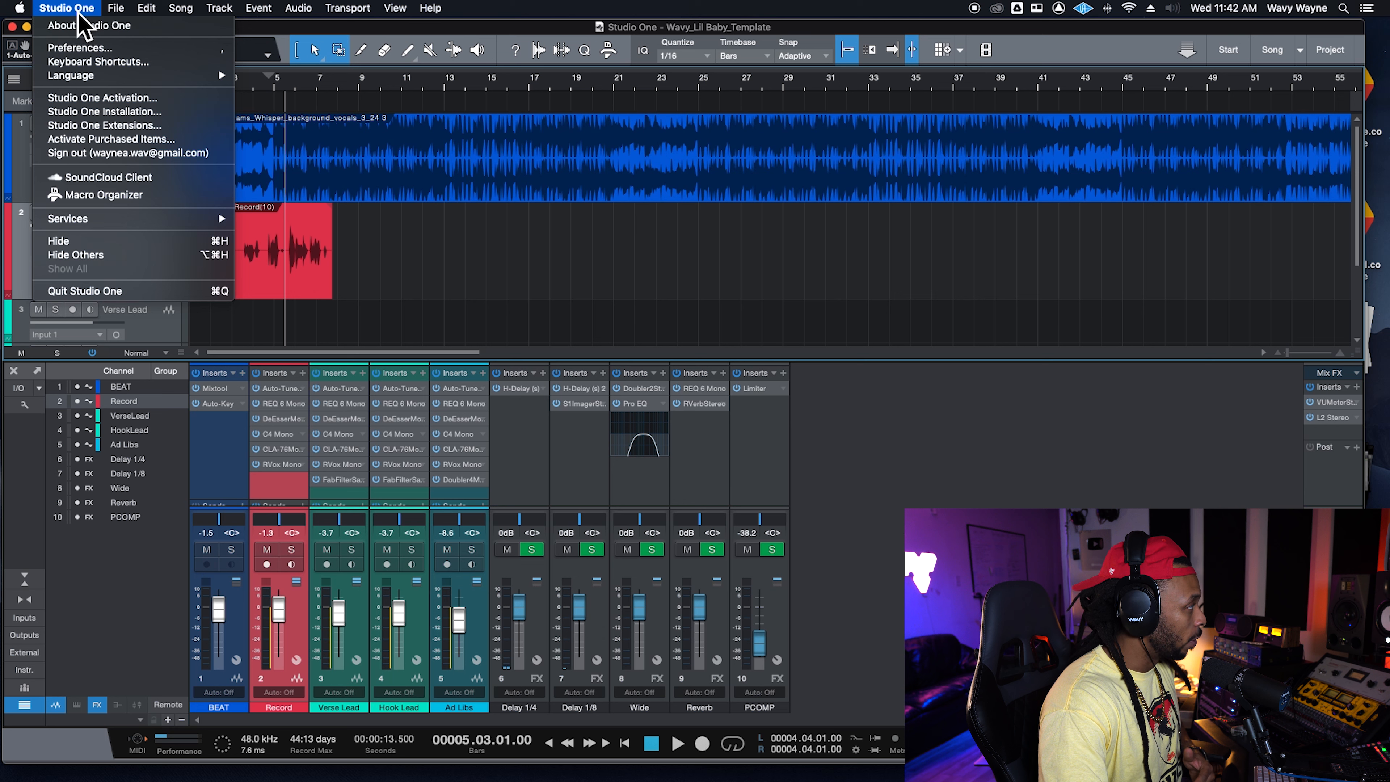
{"action": "left_click", "coordinate": [95, 63]}
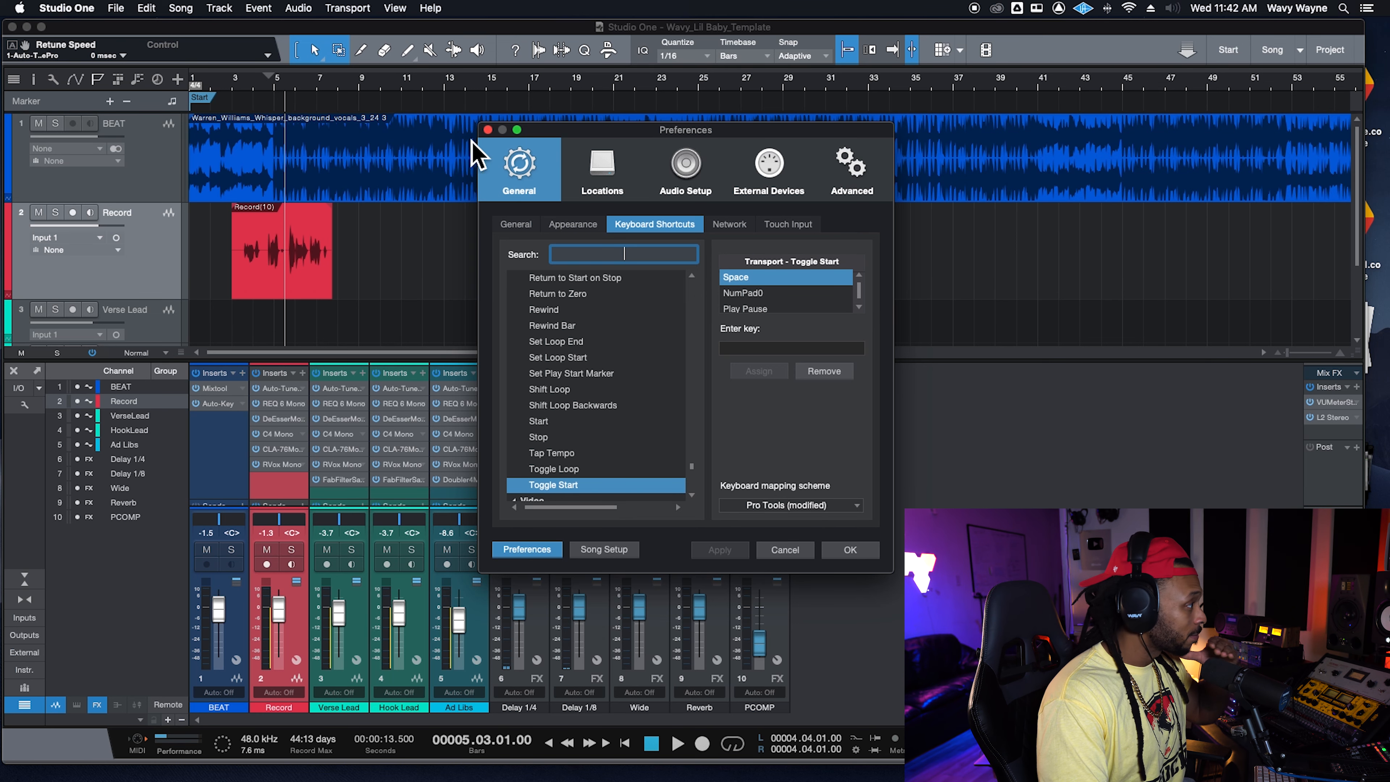
{"action": "left_click", "coordinate": [488, 130]}
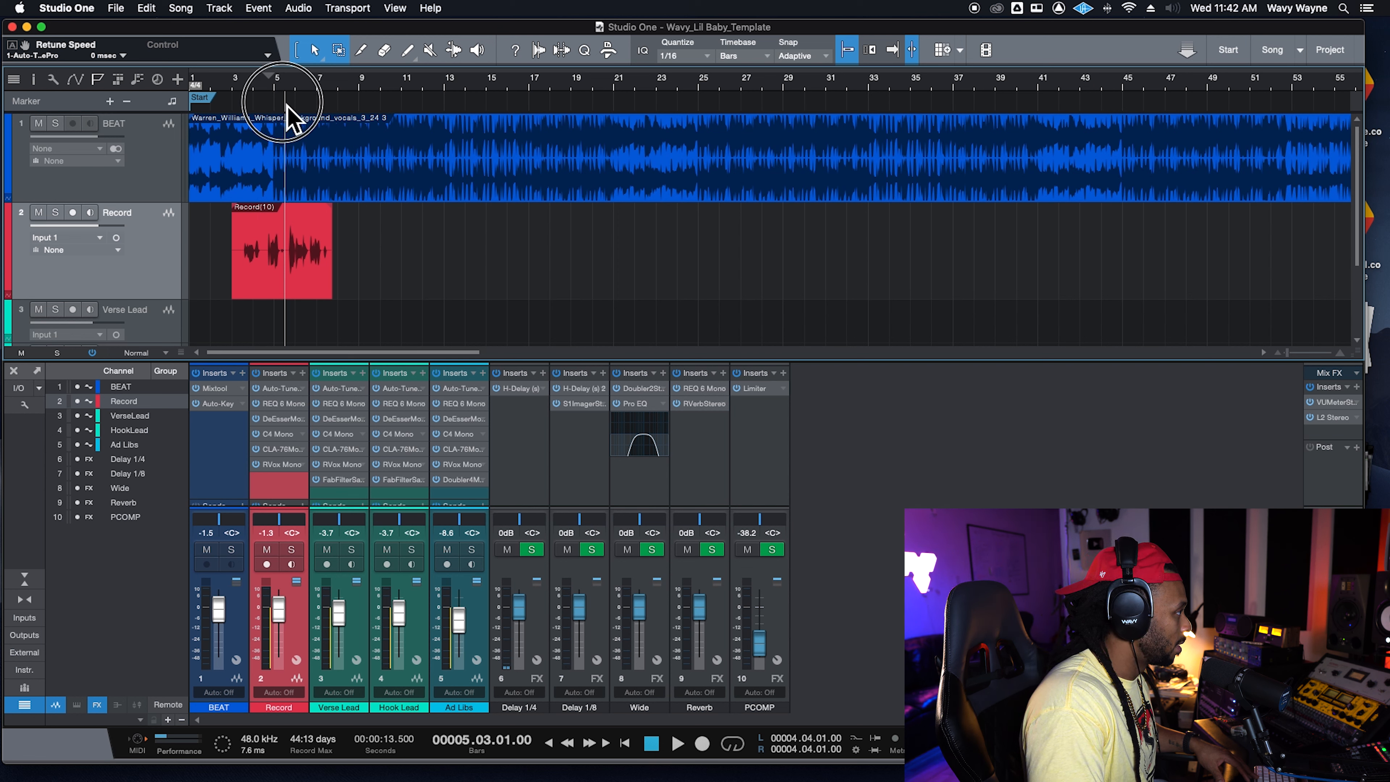
Step: Play back the first take and try to record the next vocal line from around bar 7
{"action": "key", "text": "space"}
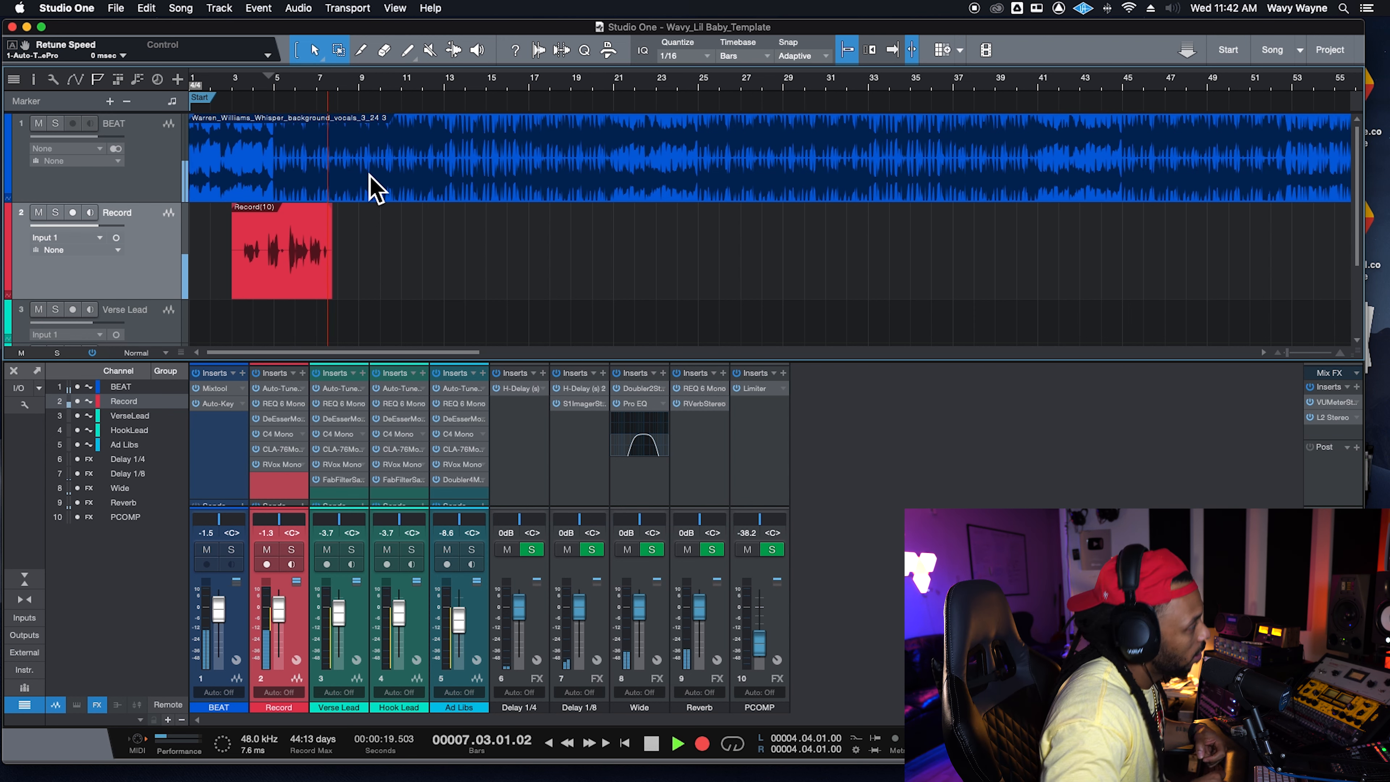
{"action": "key", "text": "space"}
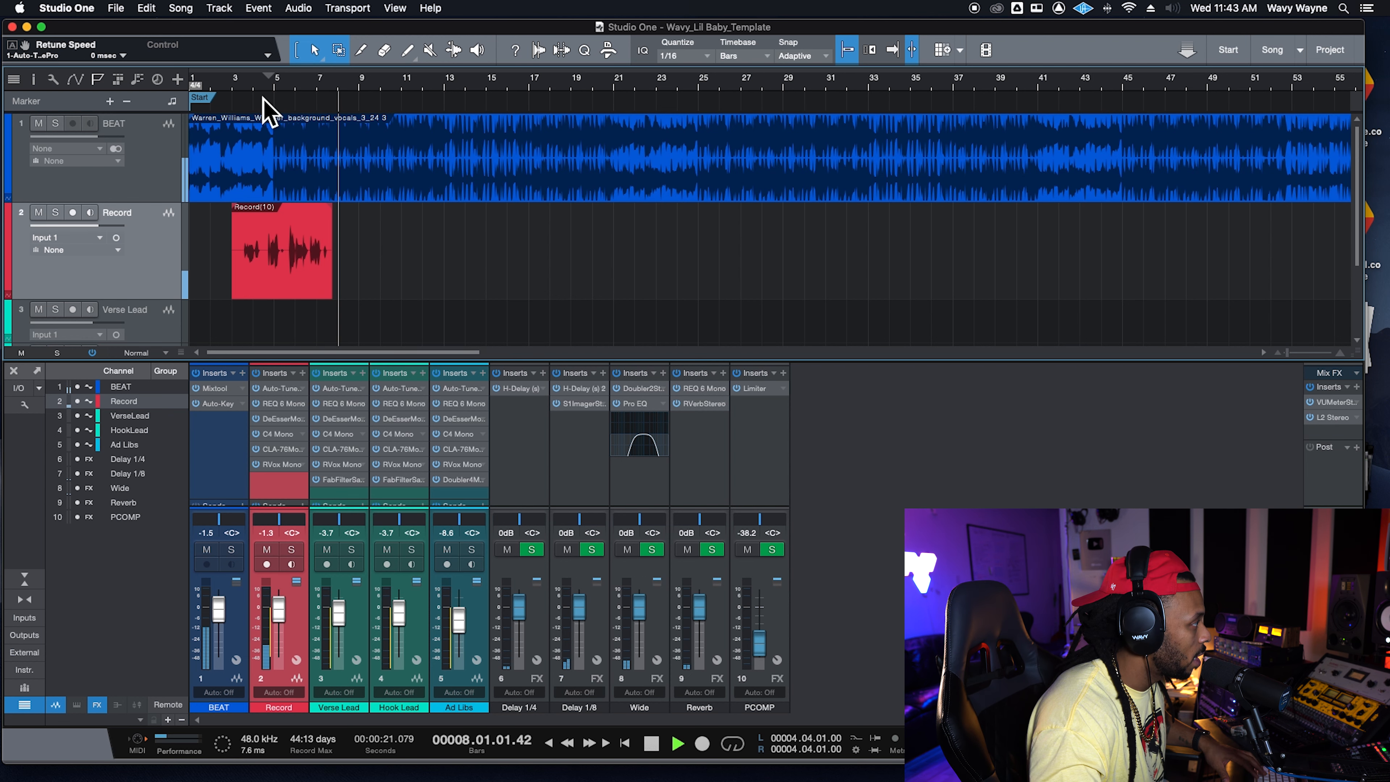
{"action": "key", "text": "space"}
{"action": "key", "text": "KP_Multiply"}
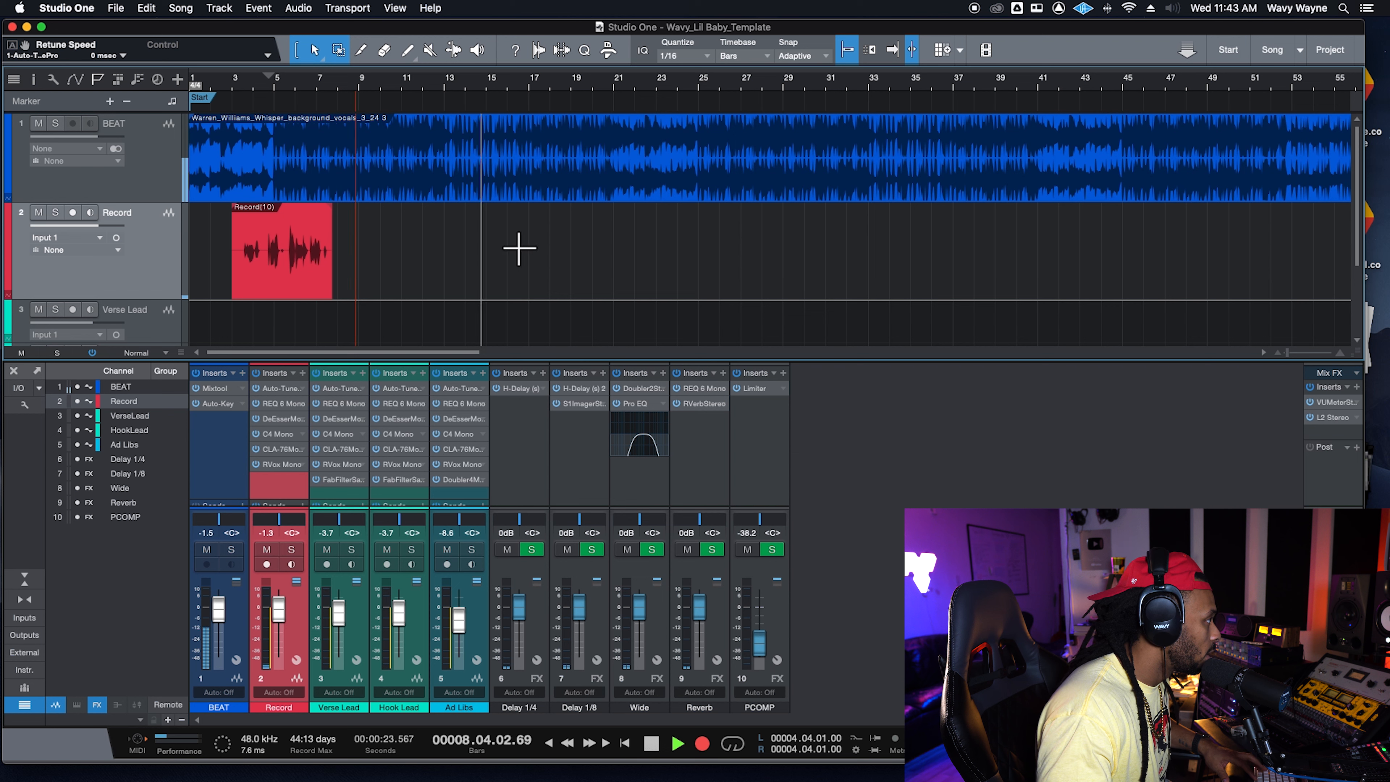
{"action": "key", "text": "space"}
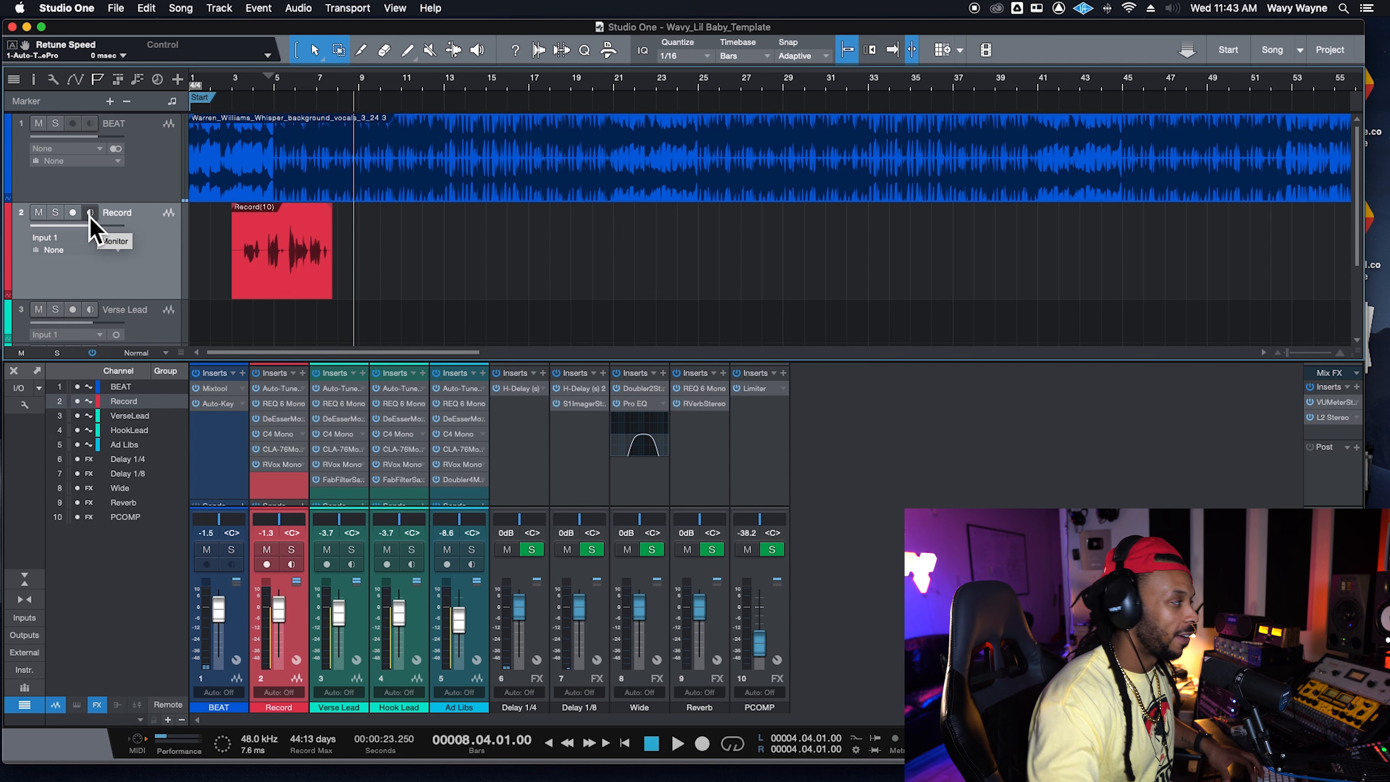
Step: Arm the Record track and punch in a second vocal take from the end of the first take to bar 9
{"action": "left_click", "coordinate": [73, 212]}
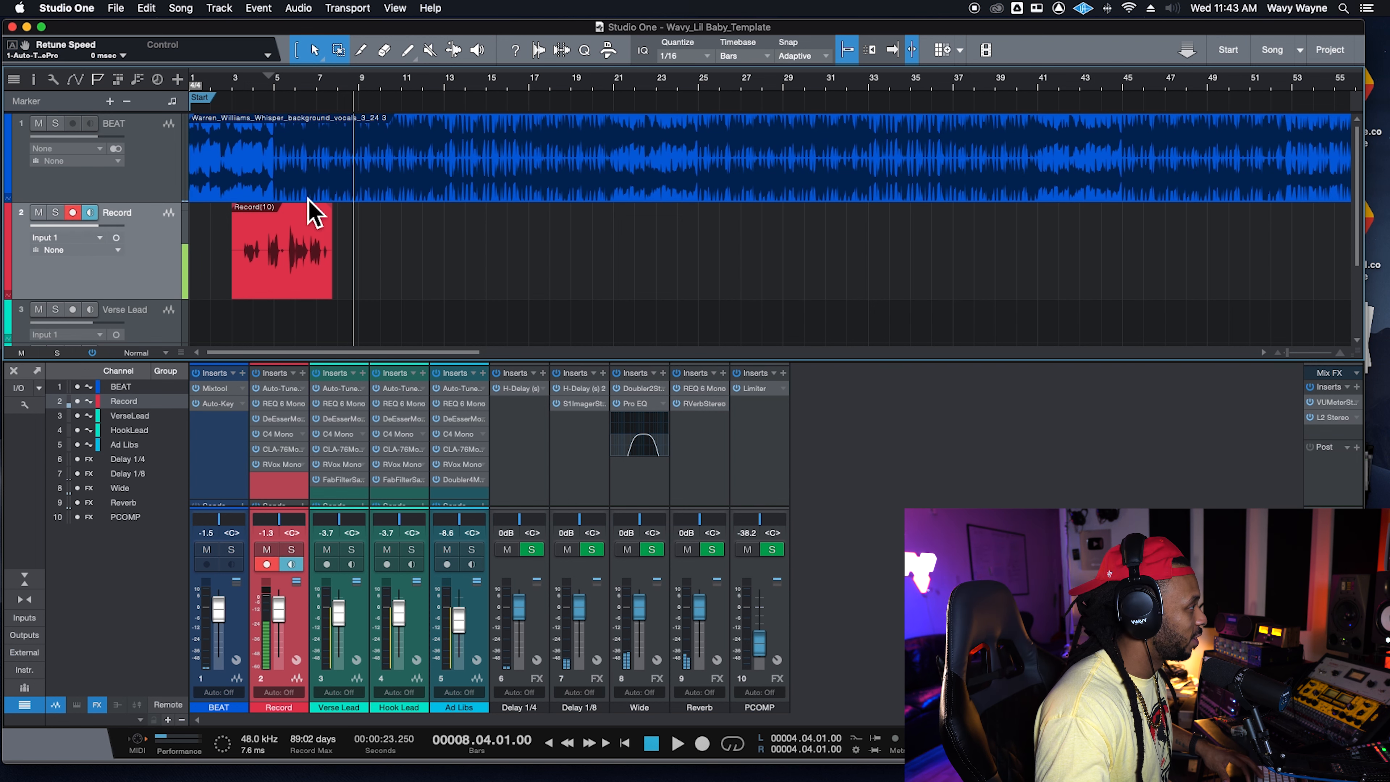
{"action": "left_click", "coordinate": [308, 89]}
{"action": "left_click", "coordinate": [274, 92]}
{"action": "key", "text": "space"}
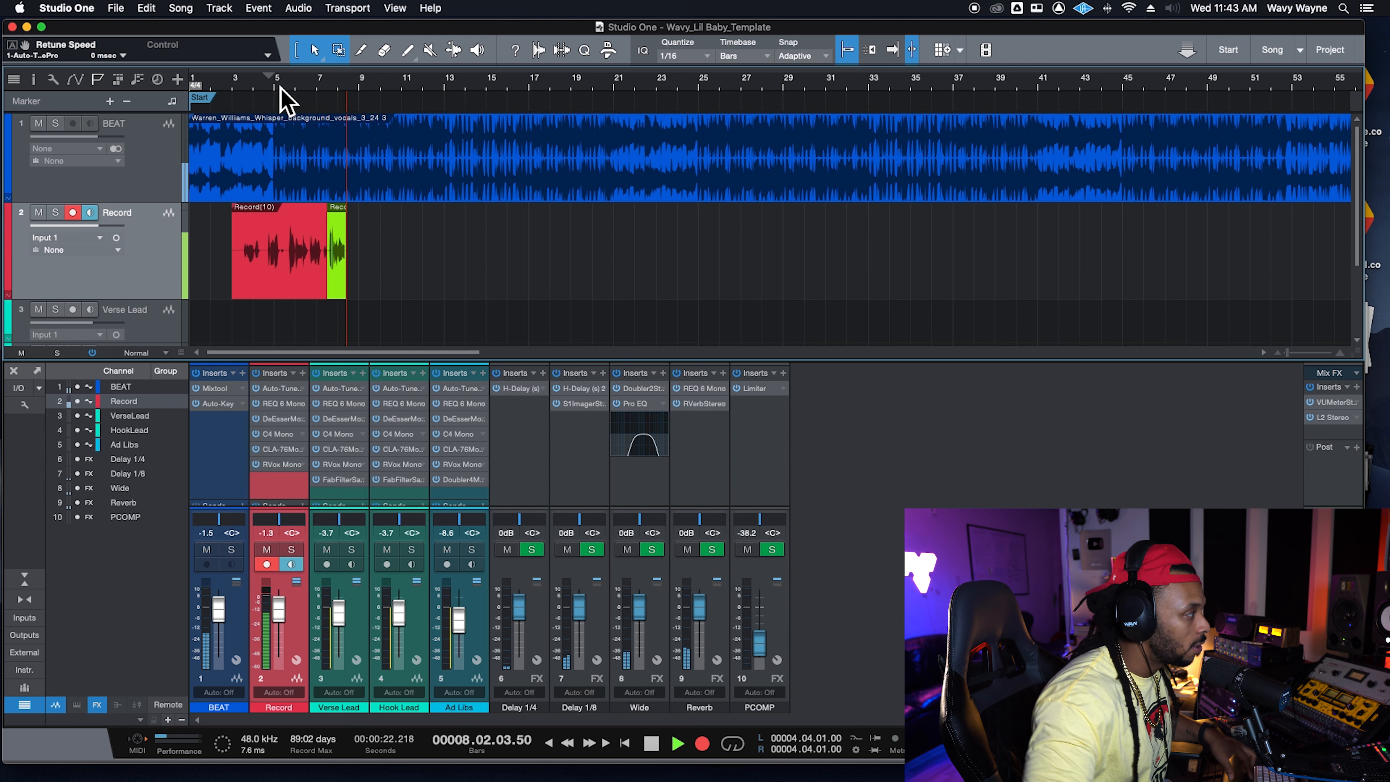
{"action": "key", "text": "space"}
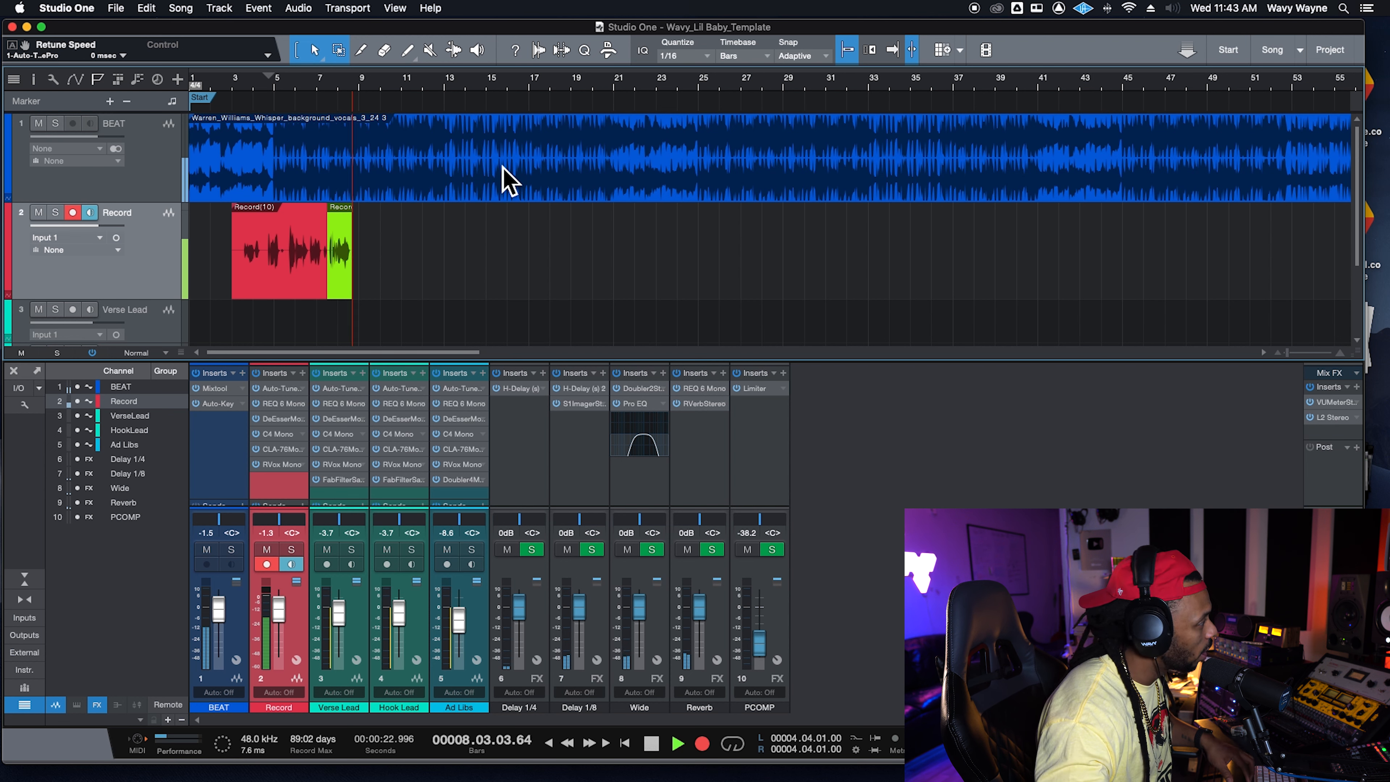
{"action": "key", "text": "space"}
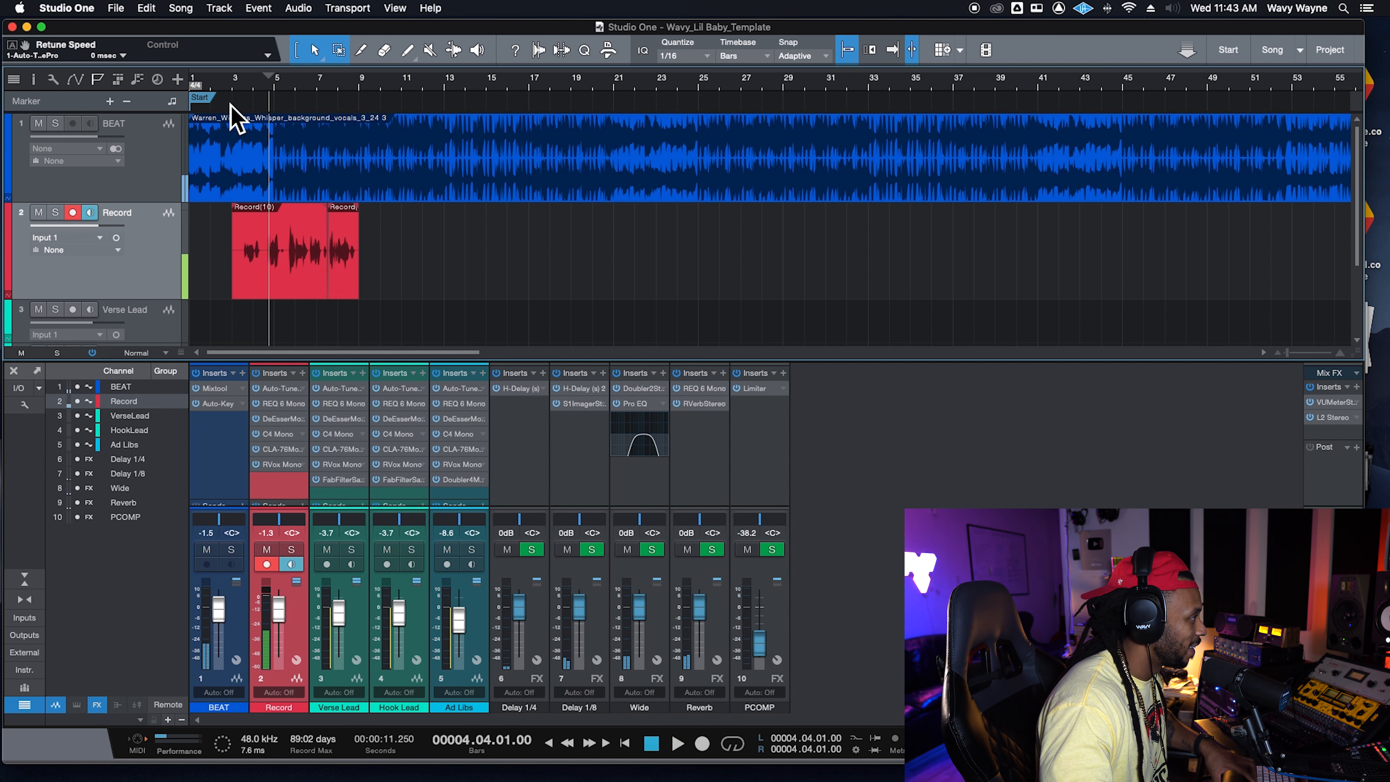
Step: Play back both vocal takes on the Record track with the beat
{"action": "key", "text": "space"}
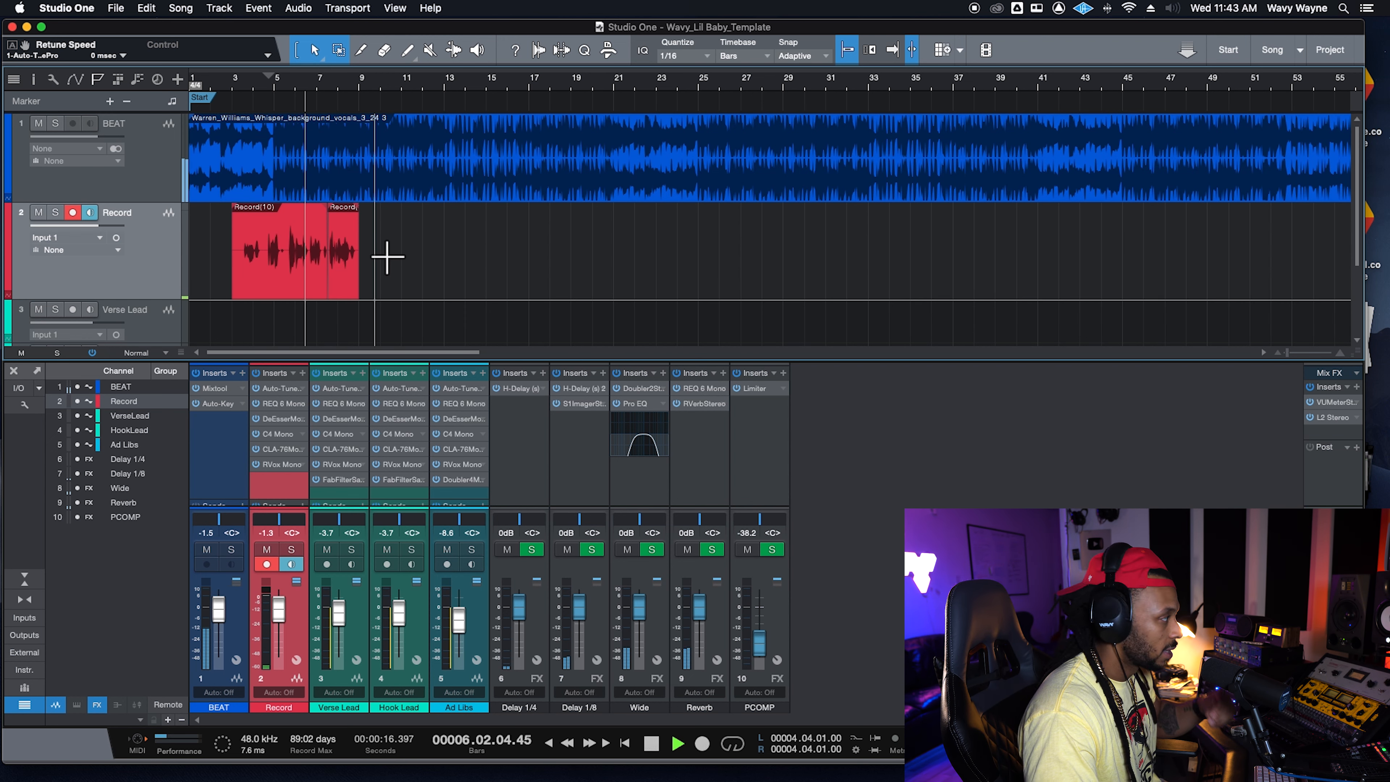
{"action": "scroll", "coordinate": [386, 256], "scroll_direction": "down", "scroll_amount": 4}
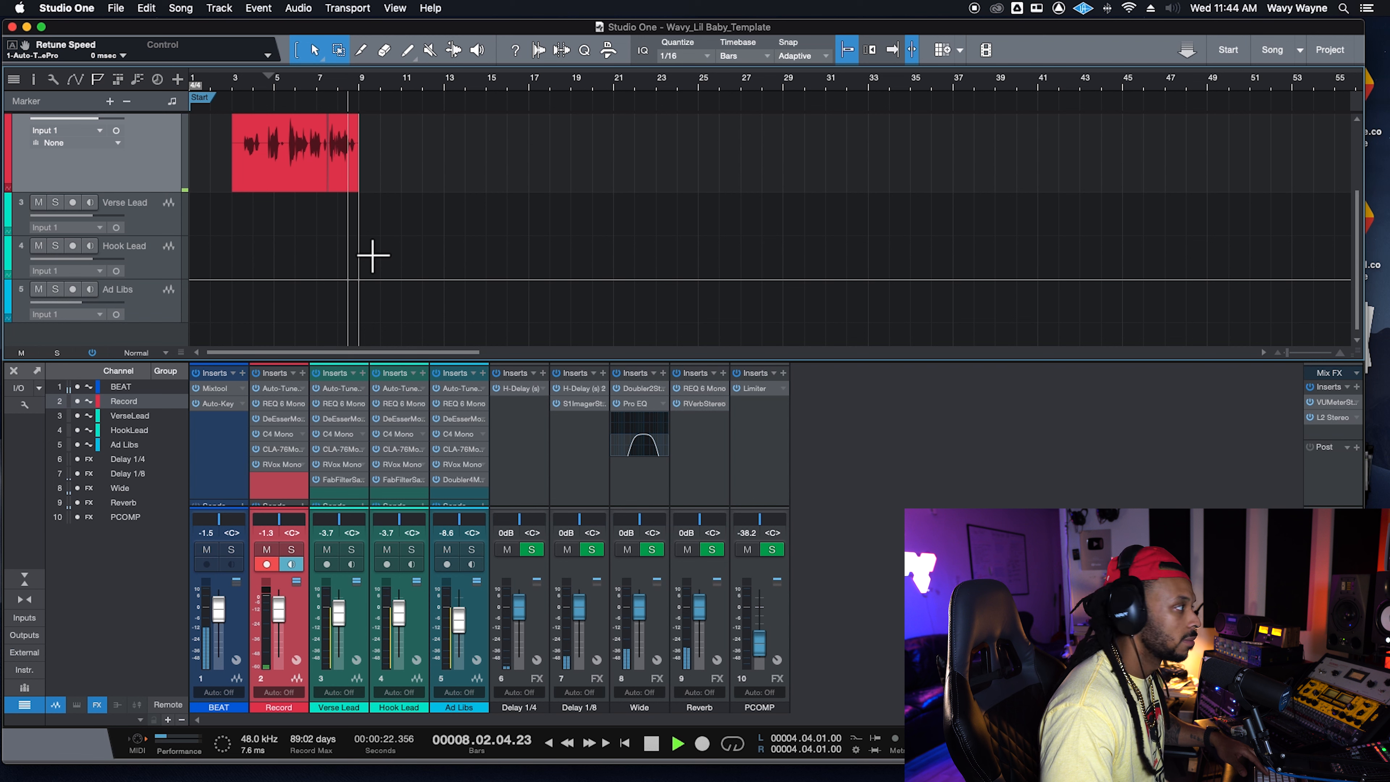
{"action": "key", "text": "space"}
Step: Trim the end of the second vocal take back to bar 8, beat 3
{"action": "left_click", "coordinate": [347, 170]}
{"action": "key", "text": "l"}
{"action": "key", "text": "e"}
{"action": "key", "text": "e"}
{"action": "key", "text": "e"}
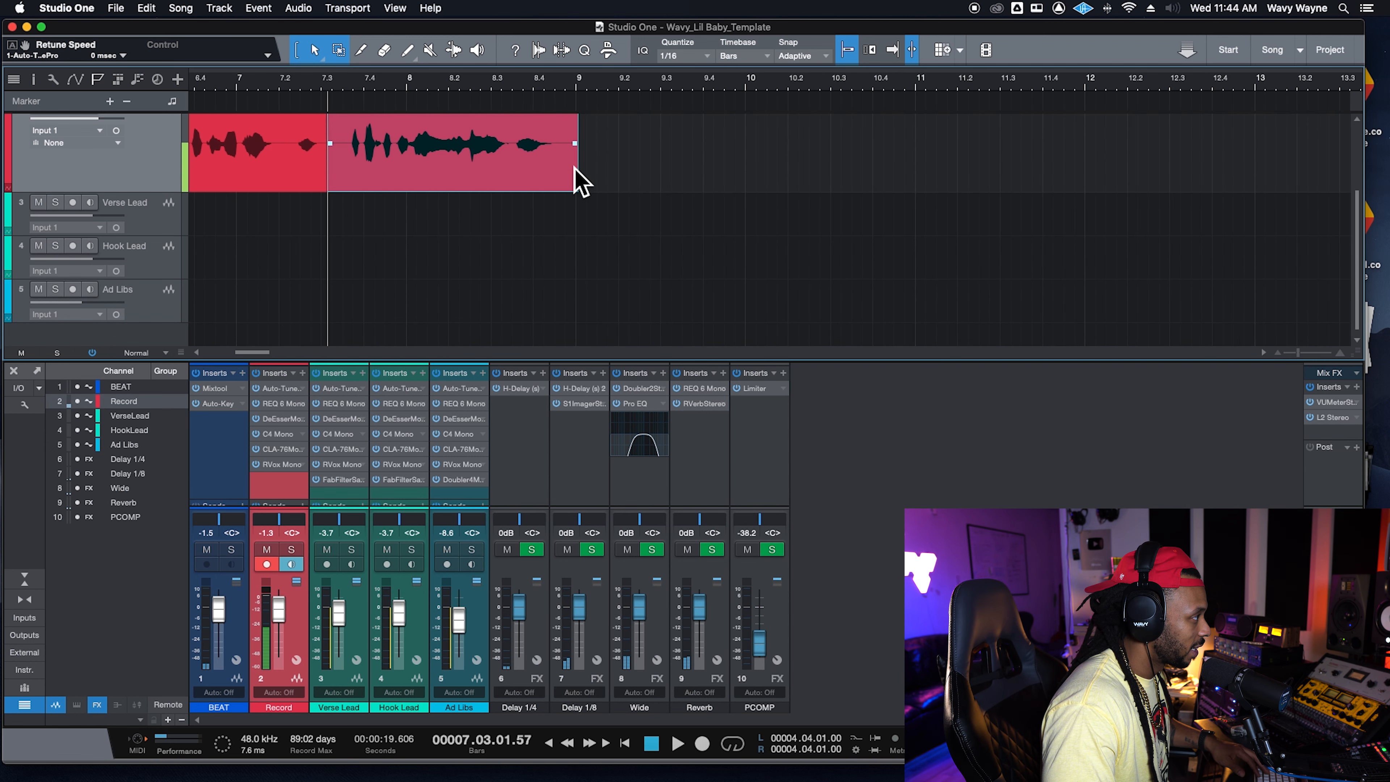
{"action": "scroll", "coordinate": [104, 156], "scroll_direction": "up", "scroll_amount": 2}
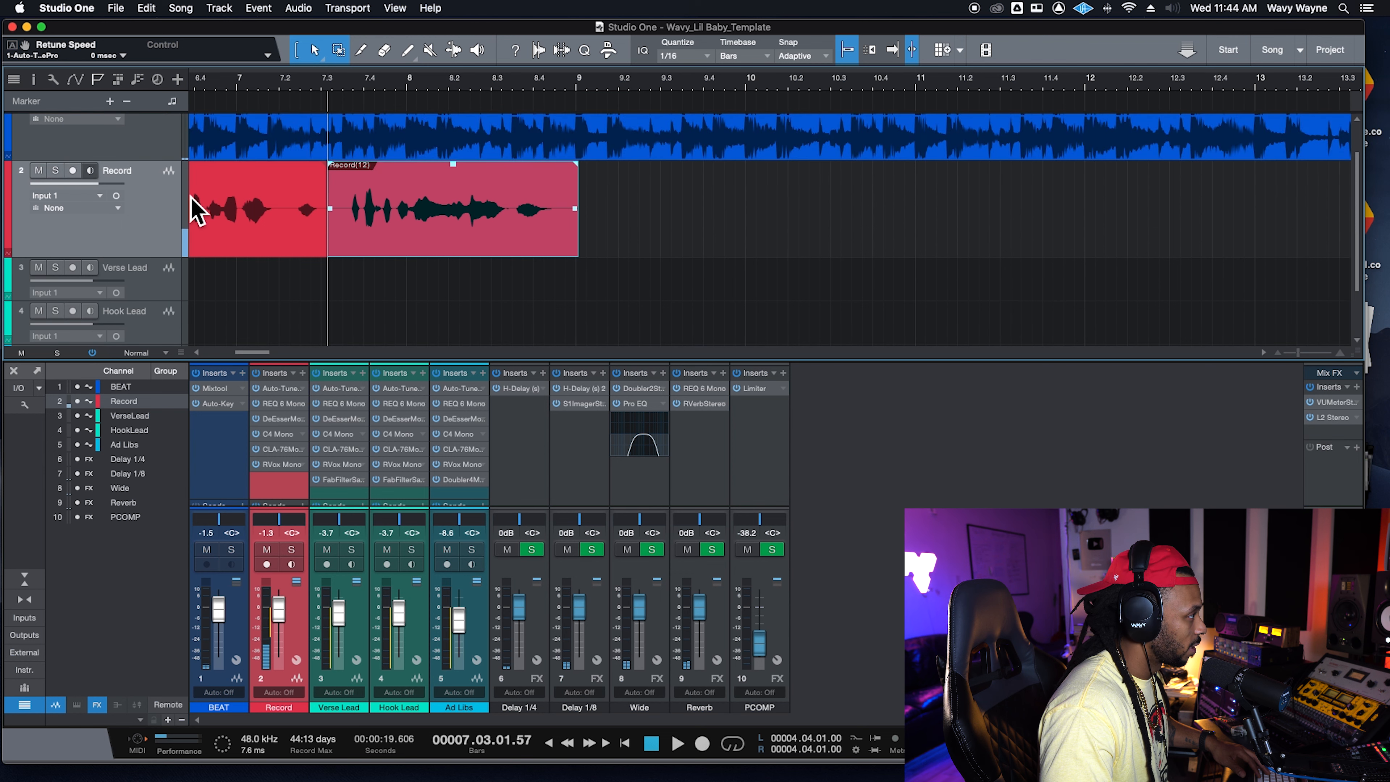
{"action": "left_click_drag", "start_coordinate": [586, 241], "coordinate": [531, 253]}
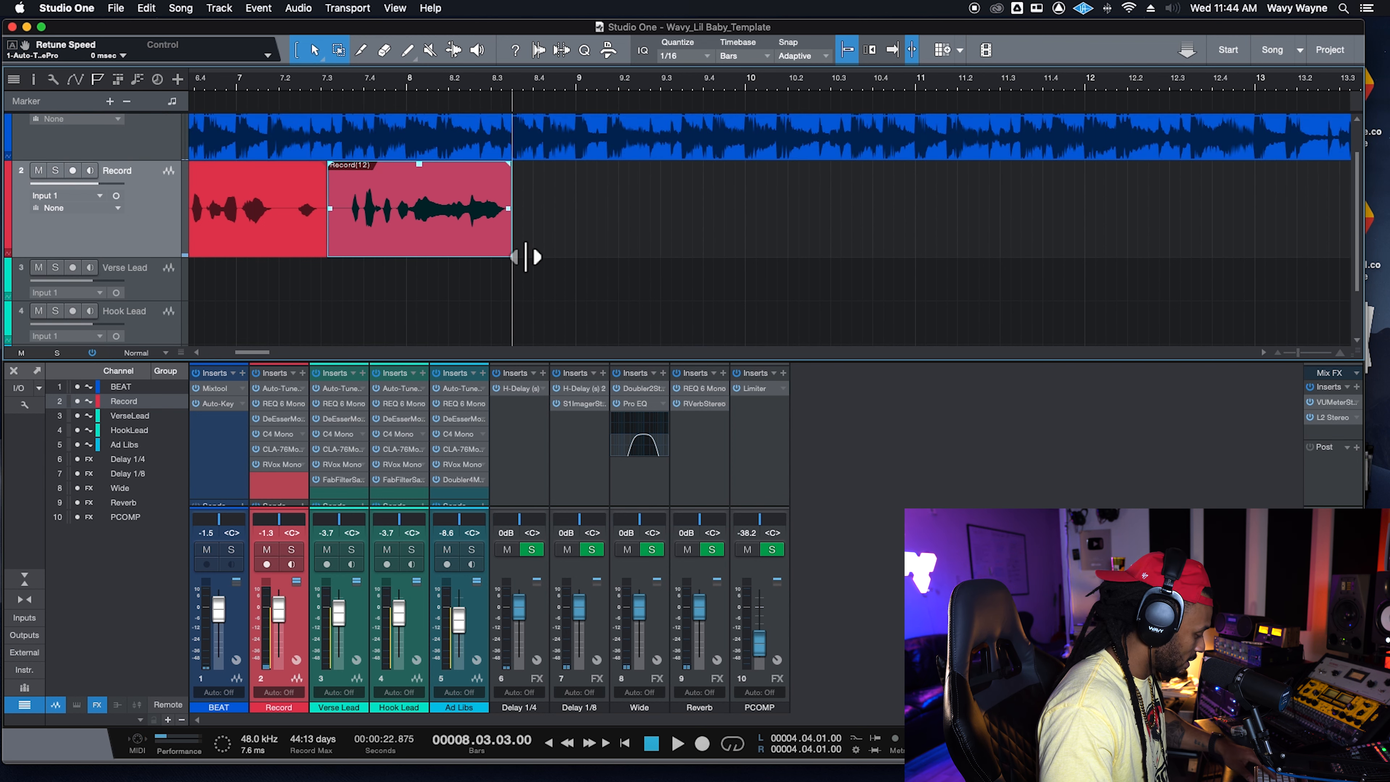
Step: Move both vocal takes from the Record track to the Hook Lead track, keeping their timing
{"action": "key", "text": "w"}
{"action": "key", "text": "w"}
{"action": "key", "text": "w"}
{"action": "left_click_drag", "start_coordinate": [471, 210], "coordinate": [287, 311]}
{"action": "key", "text": "super+z"}
{"action": "scroll", "coordinate": [287, 303], "scroll_direction": "down", "scroll_amount": 1}
{"action": "left_click_drag", "start_coordinate": [460, 184], "coordinate": [201, 189]}
{"action": "left_click_drag", "start_coordinate": [286, 219], "coordinate": [289, 320]}
Step: Play the hook with the beat and lower the Hook Lead channel volume to -5.7 dB
{"action": "key", "text": "space"}
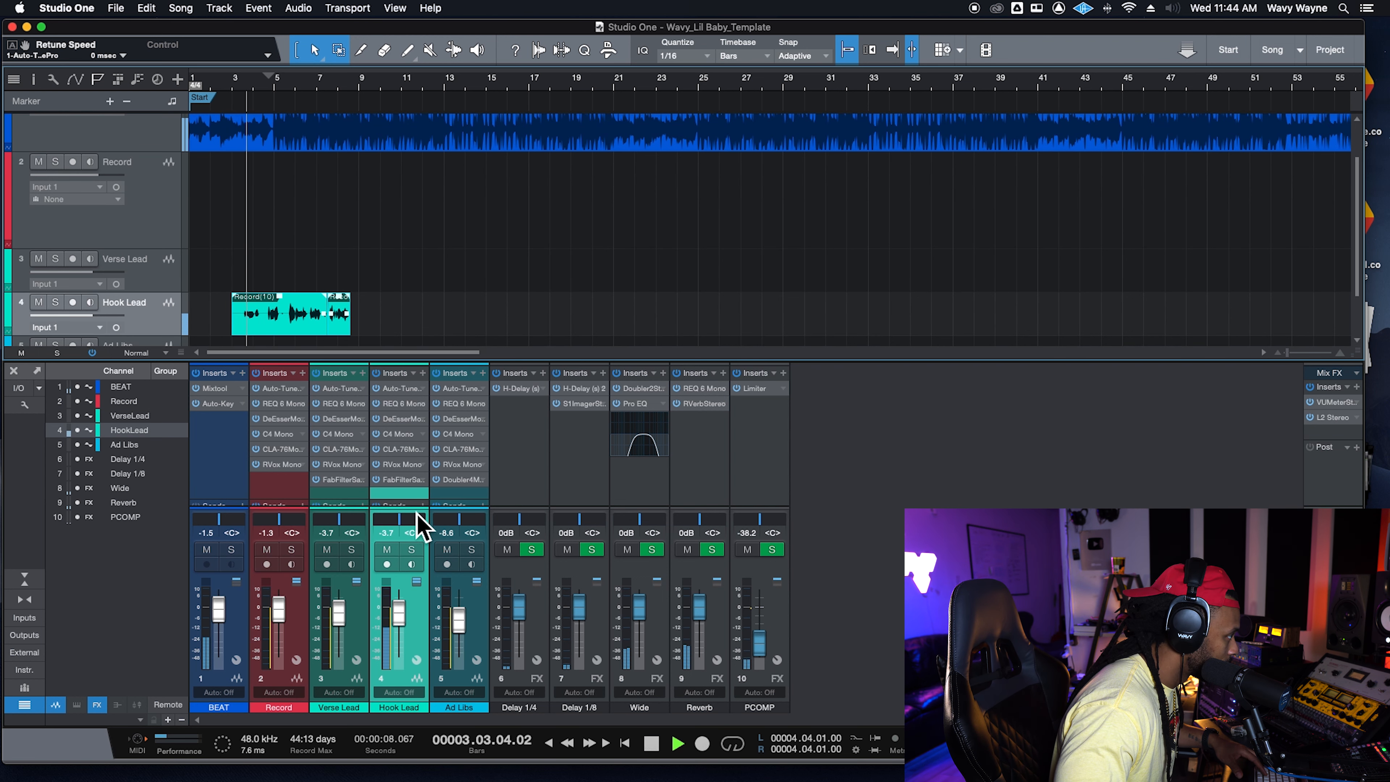
{"action": "left_click_drag", "start_coordinate": [421, 517], "coordinate": [421, 519]}
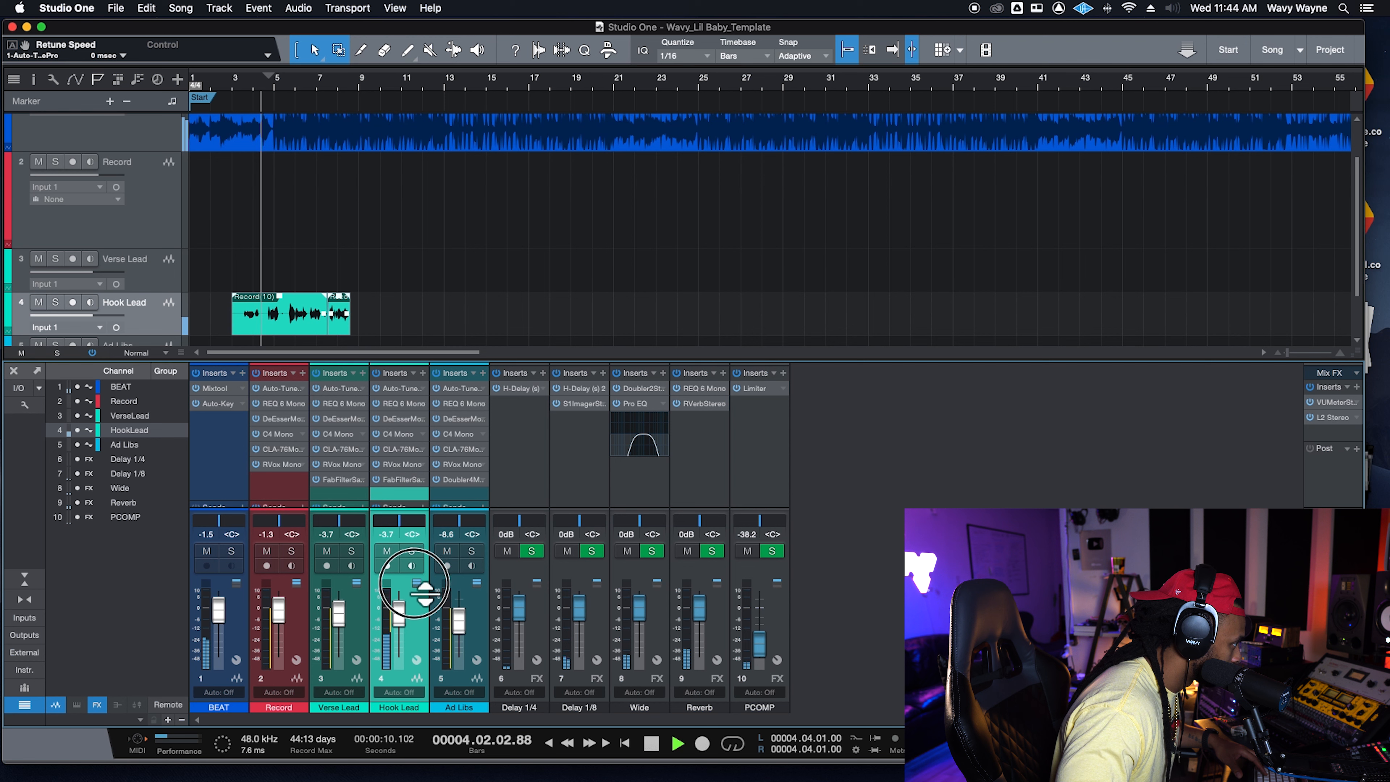
{"action": "left_click_drag", "start_coordinate": [404, 621], "coordinate": [405, 626]}
{"action": "left_click_drag", "start_coordinate": [409, 509], "coordinate": [409, 499]}
{"action": "left_click_drag", "start_coordinate": [418, 585], "coordinate": [430, 657]}
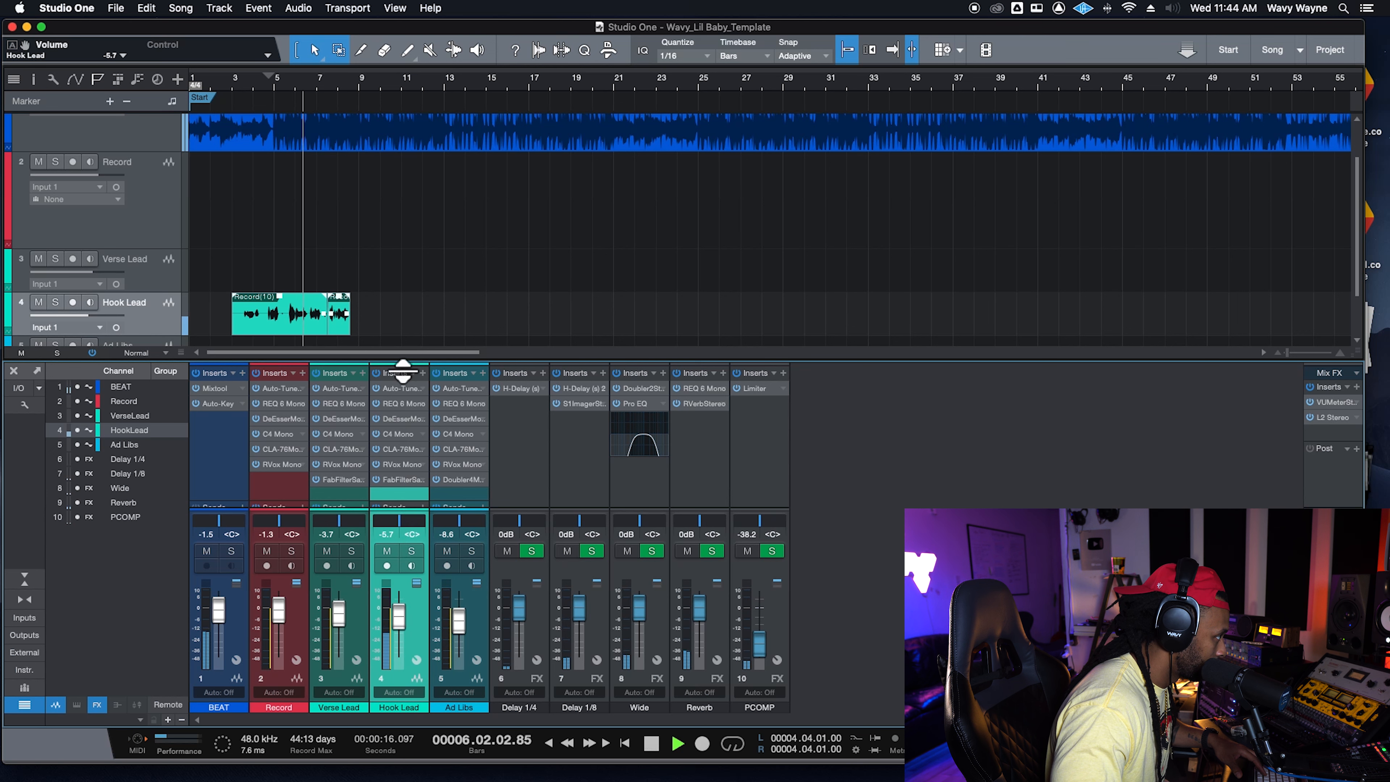
Step: Reveal the mixer sends and set the Hook Lead's Delay 1/4 send level to -8.1 dB while auditioning the hook
{"action": "left_click_drag", "start_coordinate": [404, 362], "coordinate": [419, 243]}
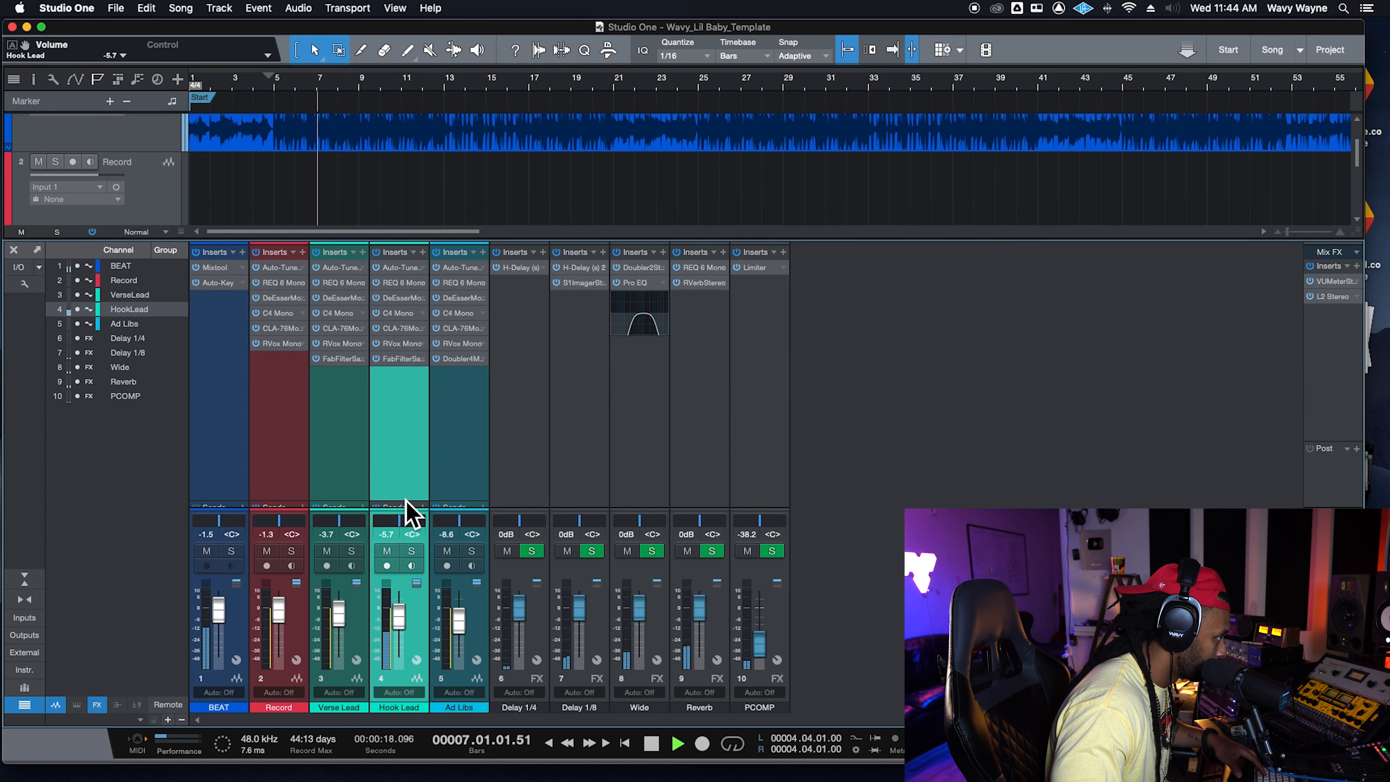
{"action": "left_click_drag", "start_coordinate": [413, 508], "coordinate": [393, 412]}
{"action": "key", "text": "space"}
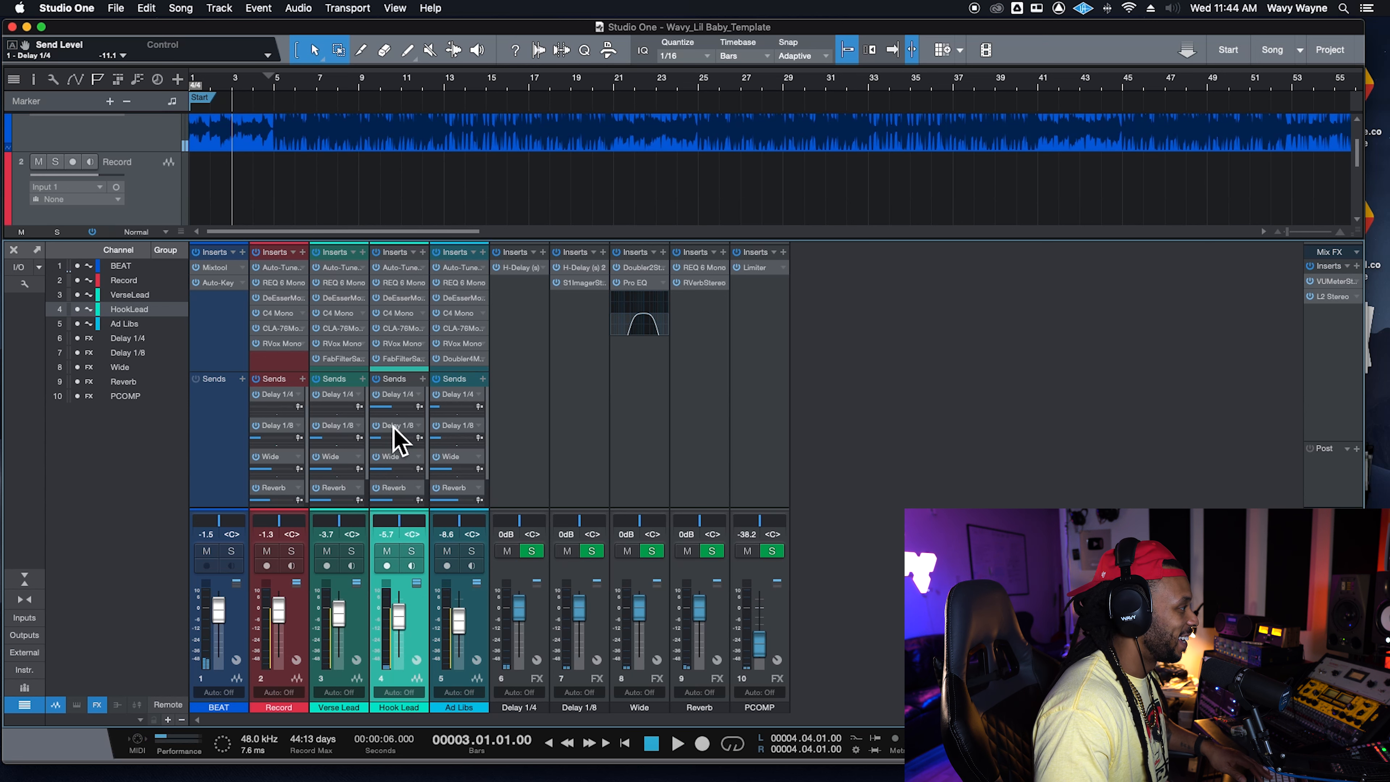
{"action": "left_click_drag", "start_coordinate": [392, 407], "coordinate": [385, 419]}
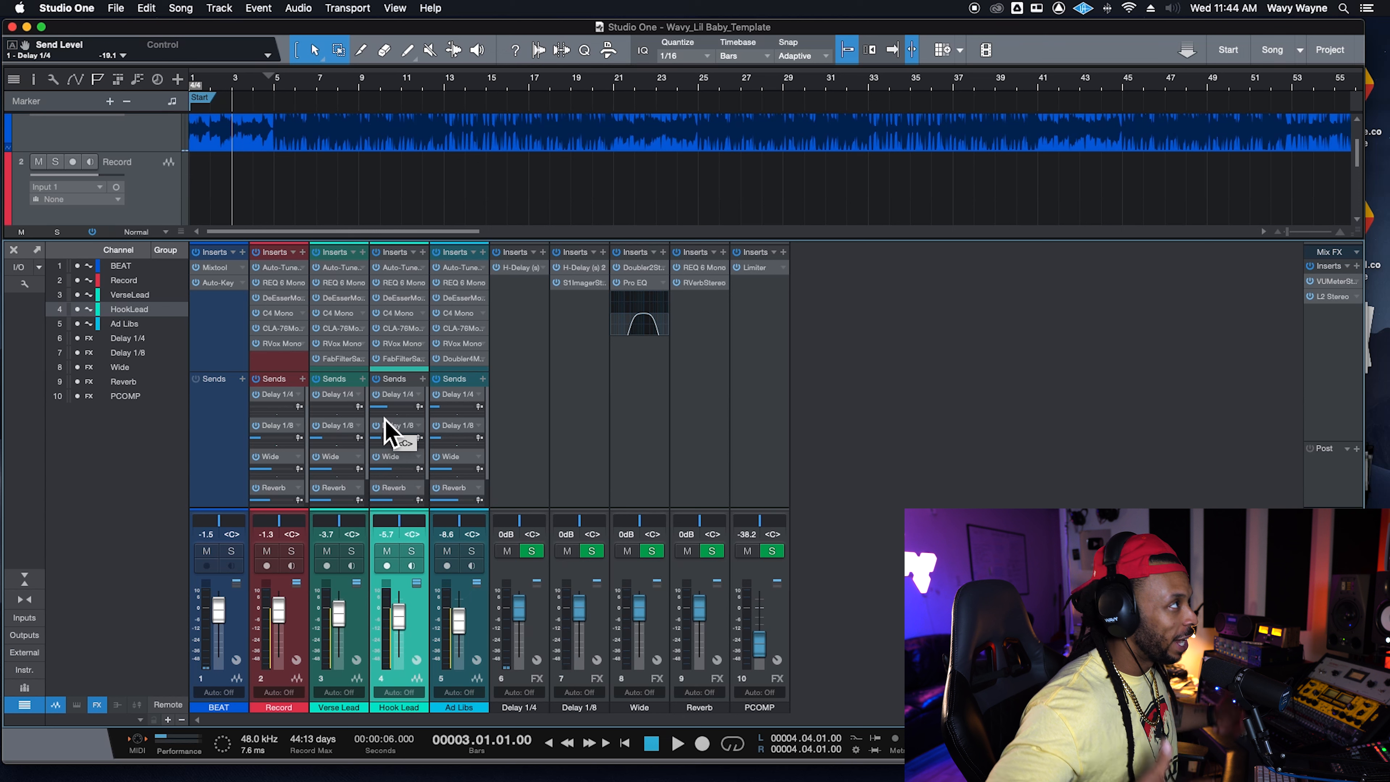
{"action": "key", "text": "space"}
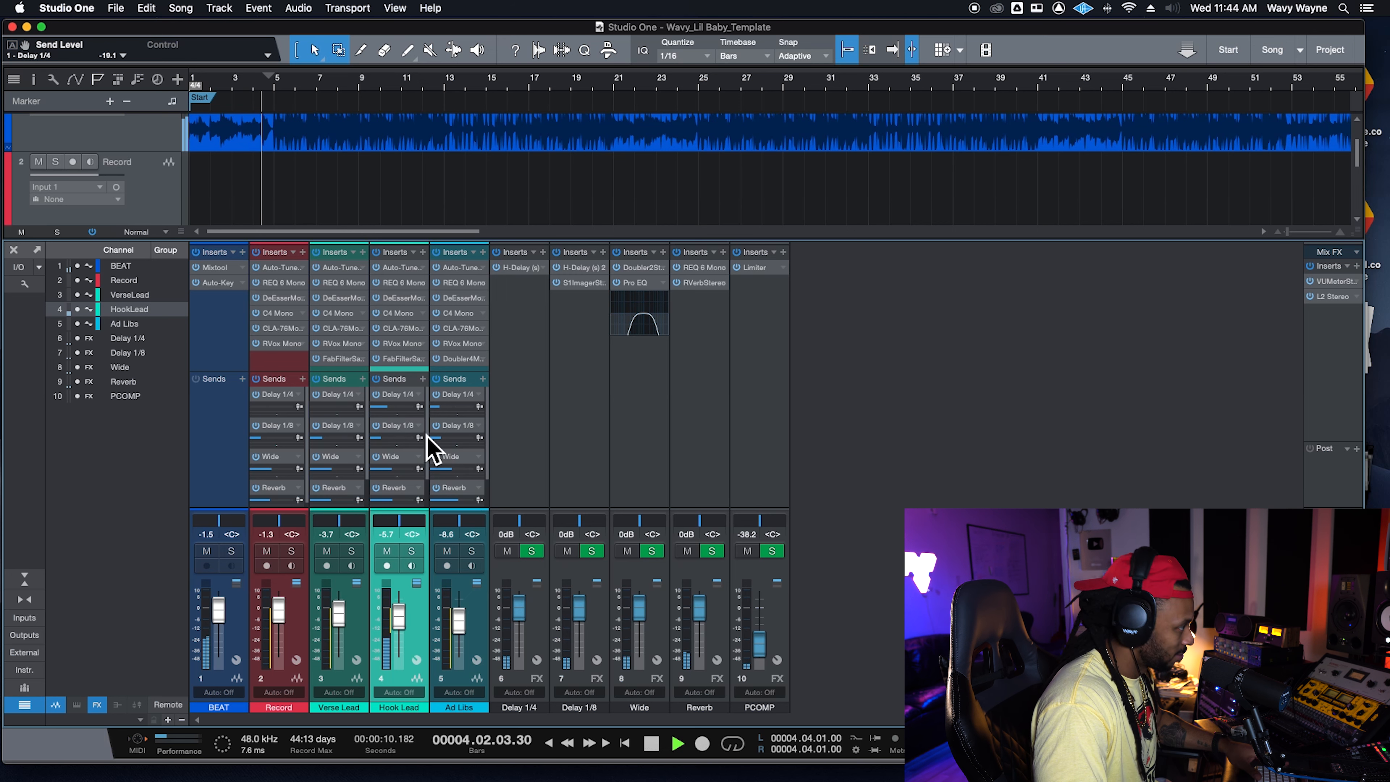
{"action": "left_click_drag", "start_coordinate": [392, 415], "coordinate": [398, 418]}
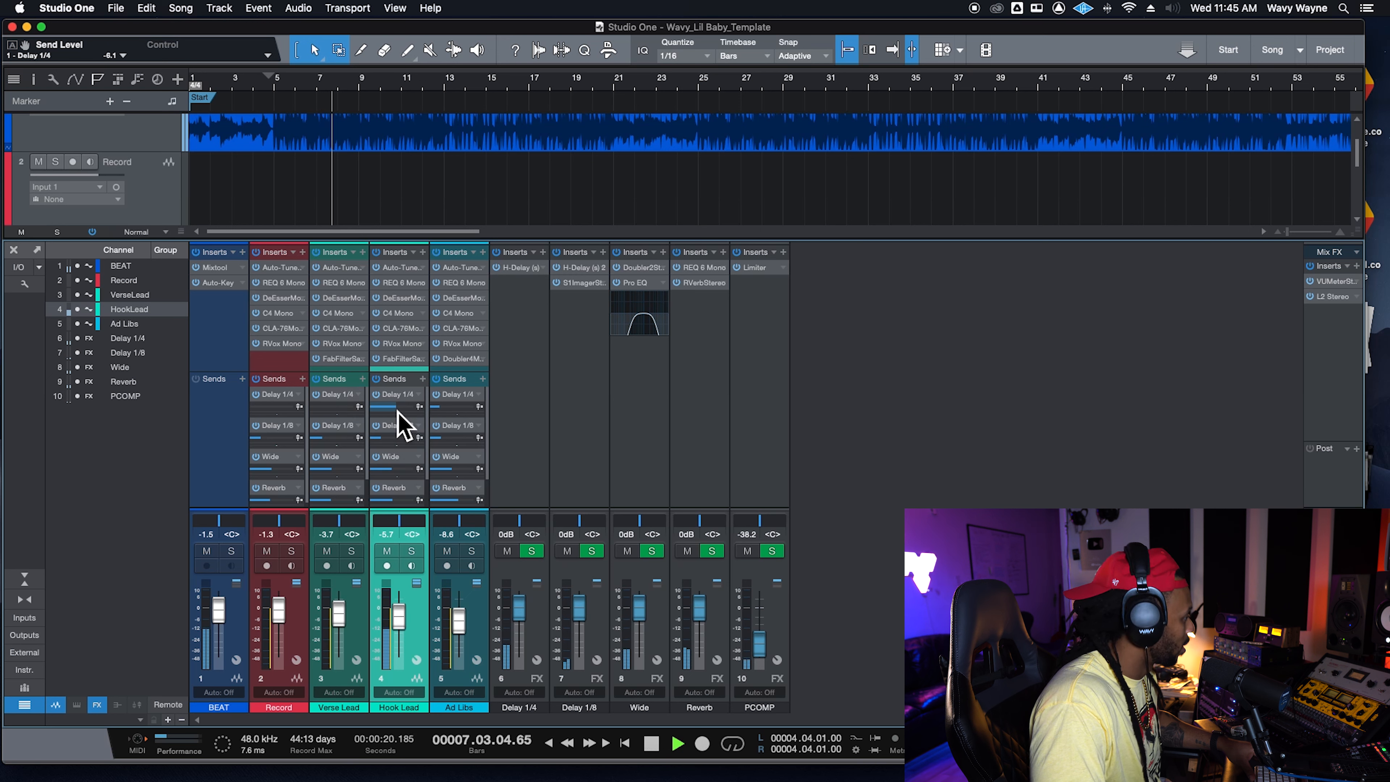
{"action": "left_click_drag", "start_coordinate": [496, 241], "coordinate": [493, 429]}
{"action": "key", "text": "space"}
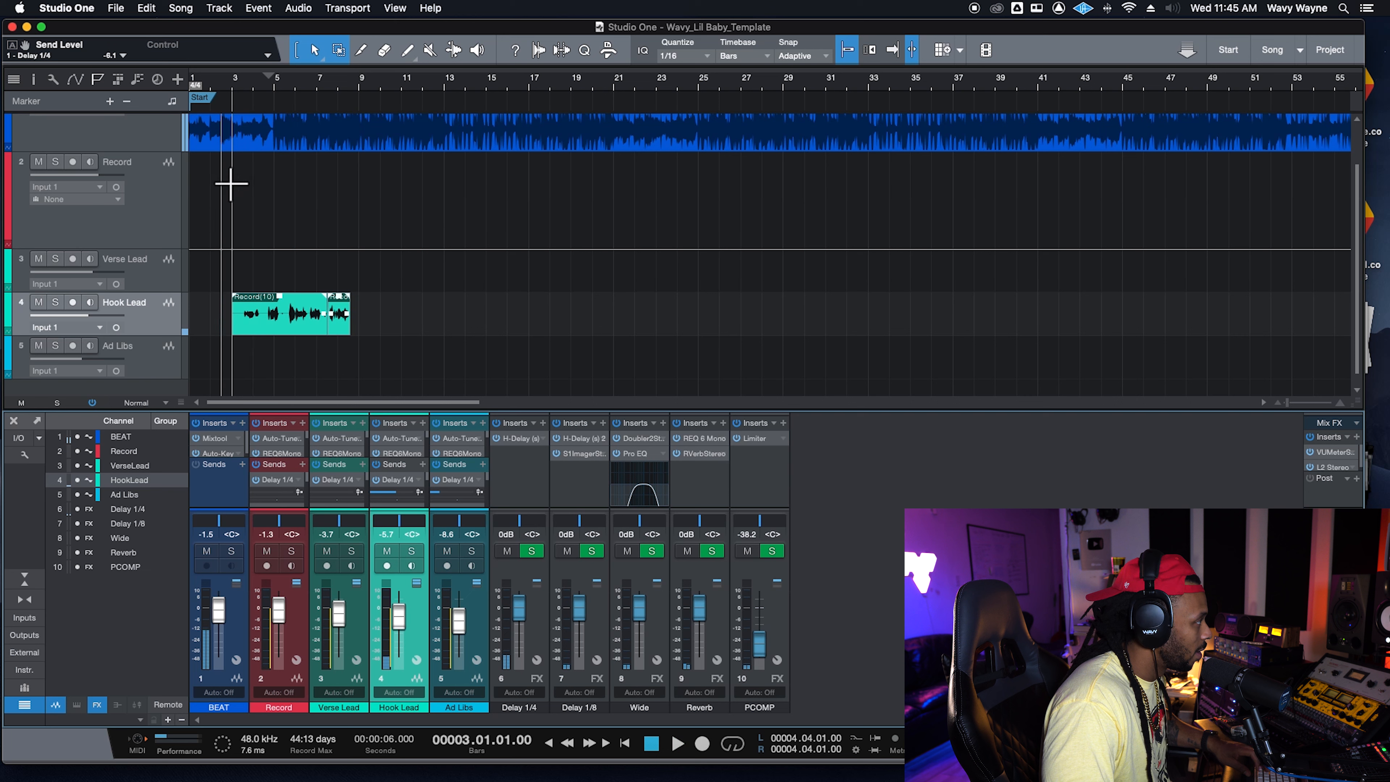
Step: Arm the Record track and record an ad-lib take from bar 3 to about bar 9
{"action": "left_click", "coordinate": [73, 162]}
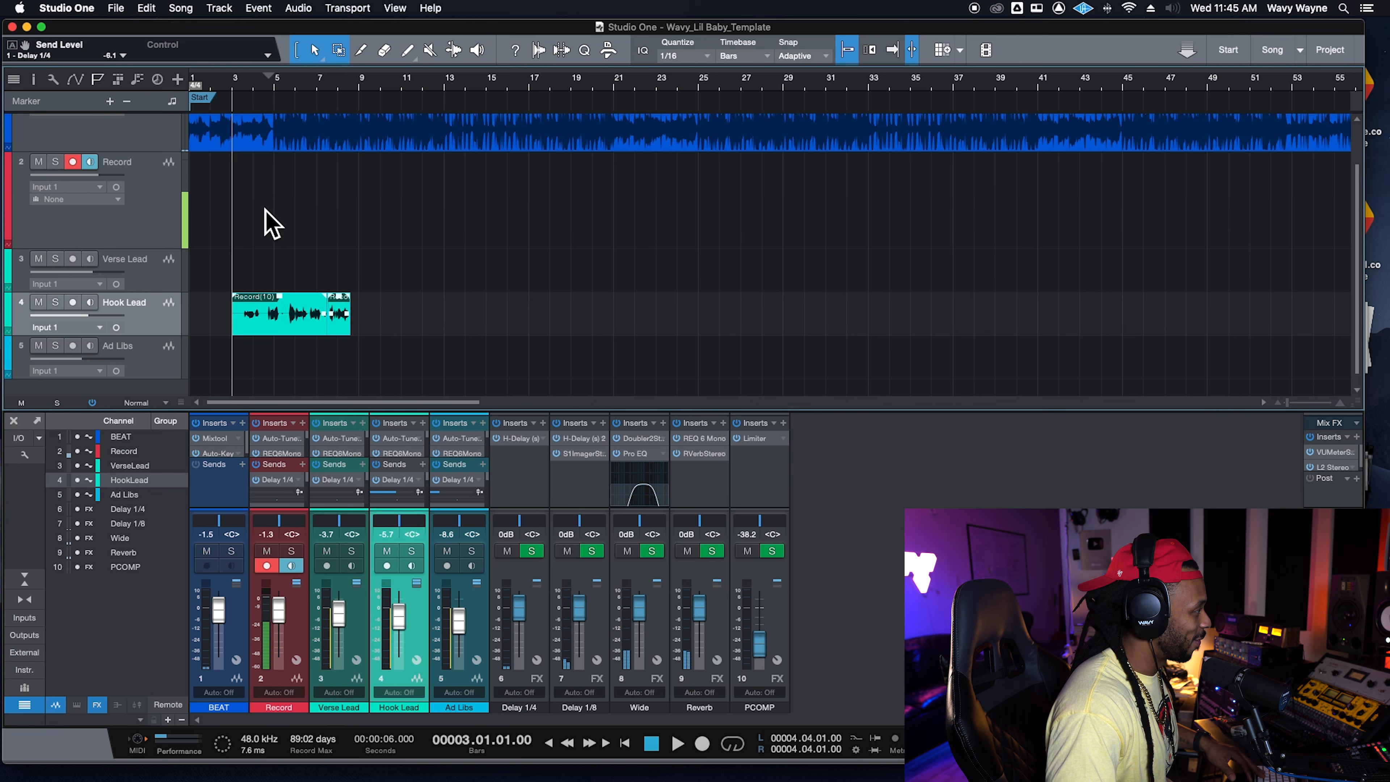
{"action": "key", "text": "KP_Multiply"}
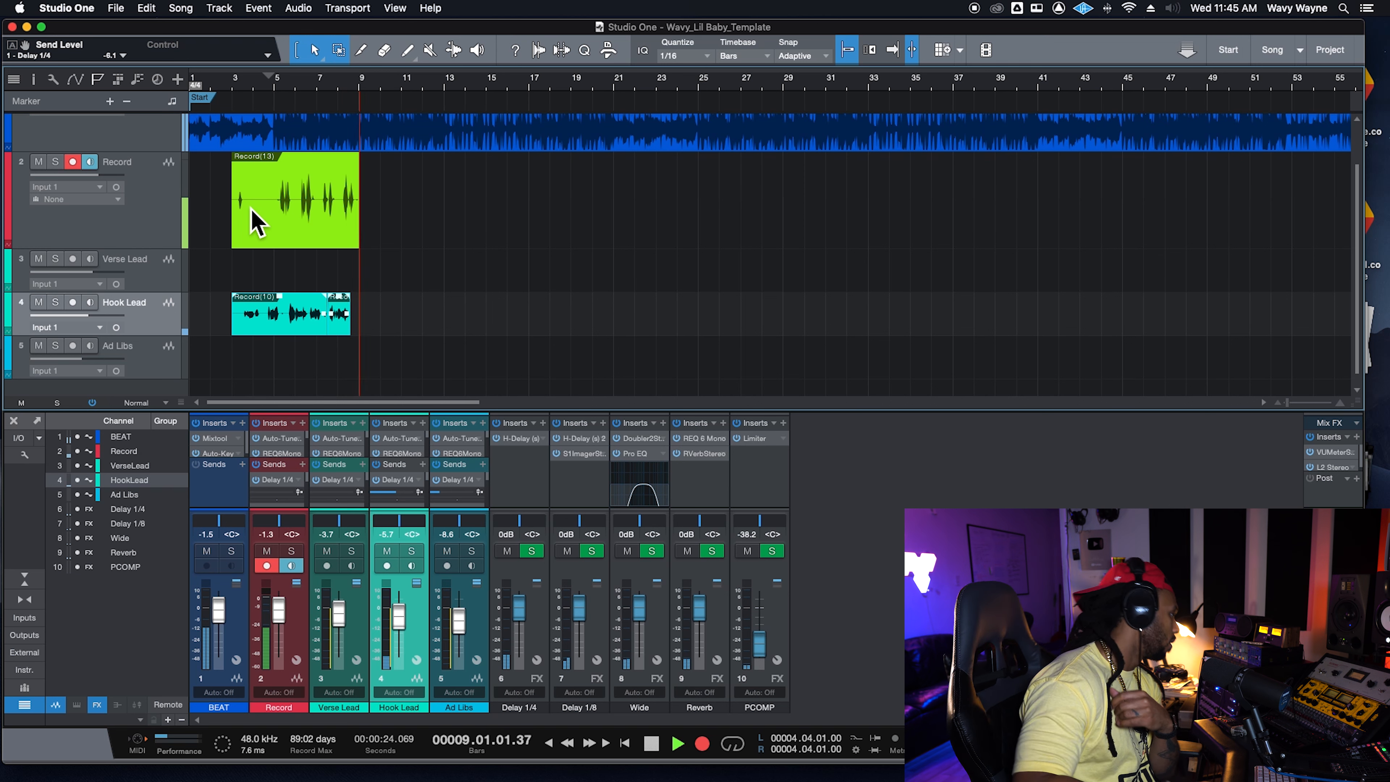
{"action": "key", "text": "space"}
Step: Trim the start of the ad-lib take to bar 5 and disarm the Record track
{"action": "left_click", "coordinate": [268, 186]}
{"action": "left_click_drag", "start_coordinate": [233, 211], "coordinate": [274, 219]}
{"action": "left_click", "coordinate": [321, 237]}
{"action": "left_click", "coordinate": [85, 163]}
Step: Move the ad-lib take from the Record track to the Ad Libs track at bar 5
{"action": "right_click", "coordinate": [329, 240]}
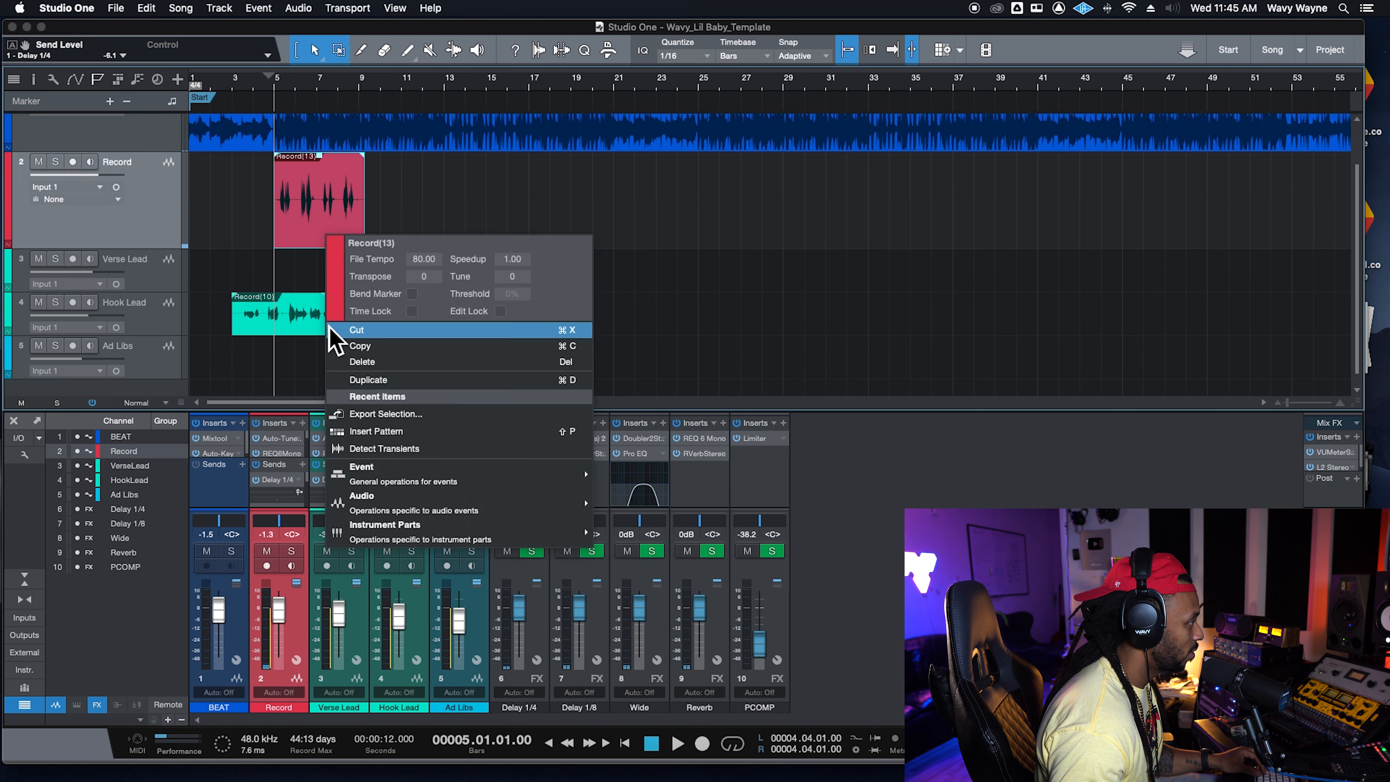
{"action": "left_click", "coordinate": [332, 329]}
{"action": "key", "text": "super+v"}
{"action": "left_click_drag", "start_coordinate": [332, 241], "coordinate": [318, 372]}
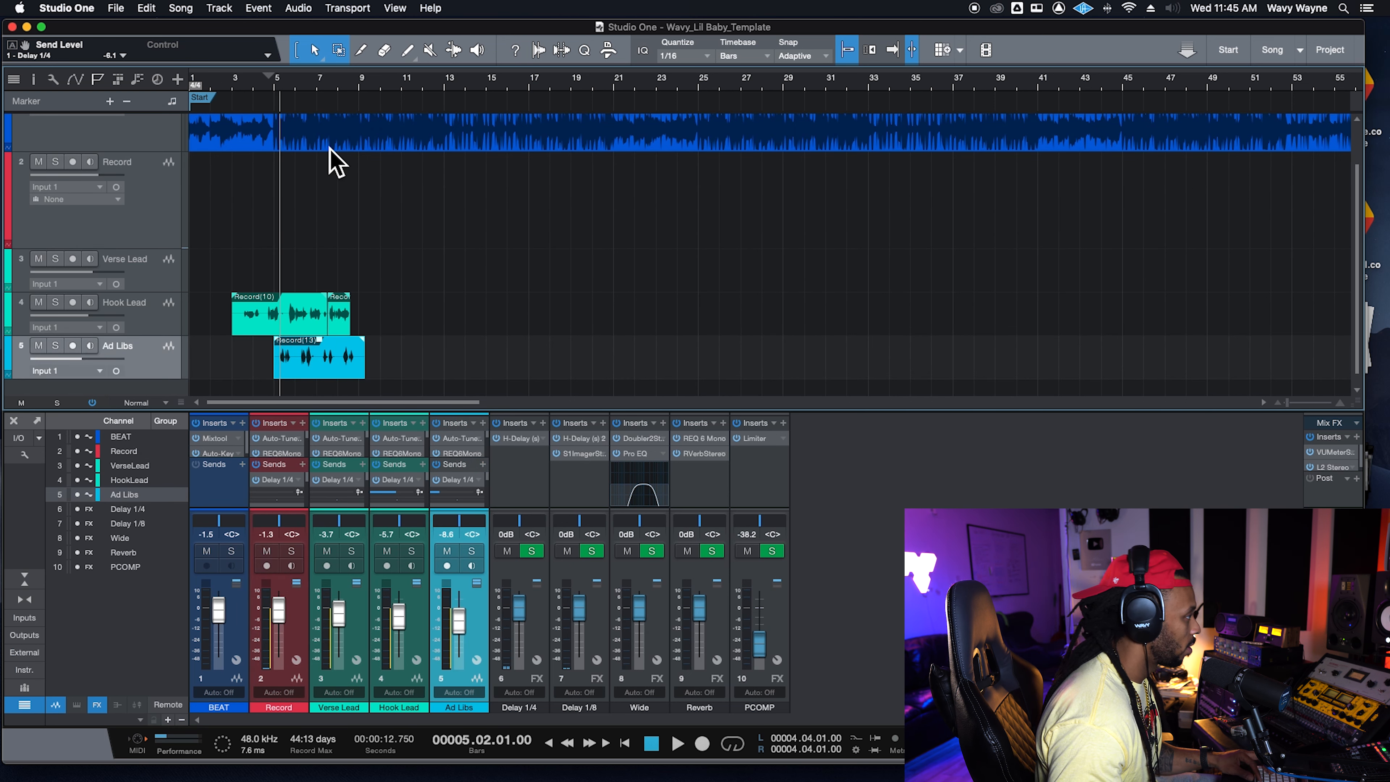
Step: Audition the ad-lib take together with the hook and the beat
{"action": "key", "text": "space"}
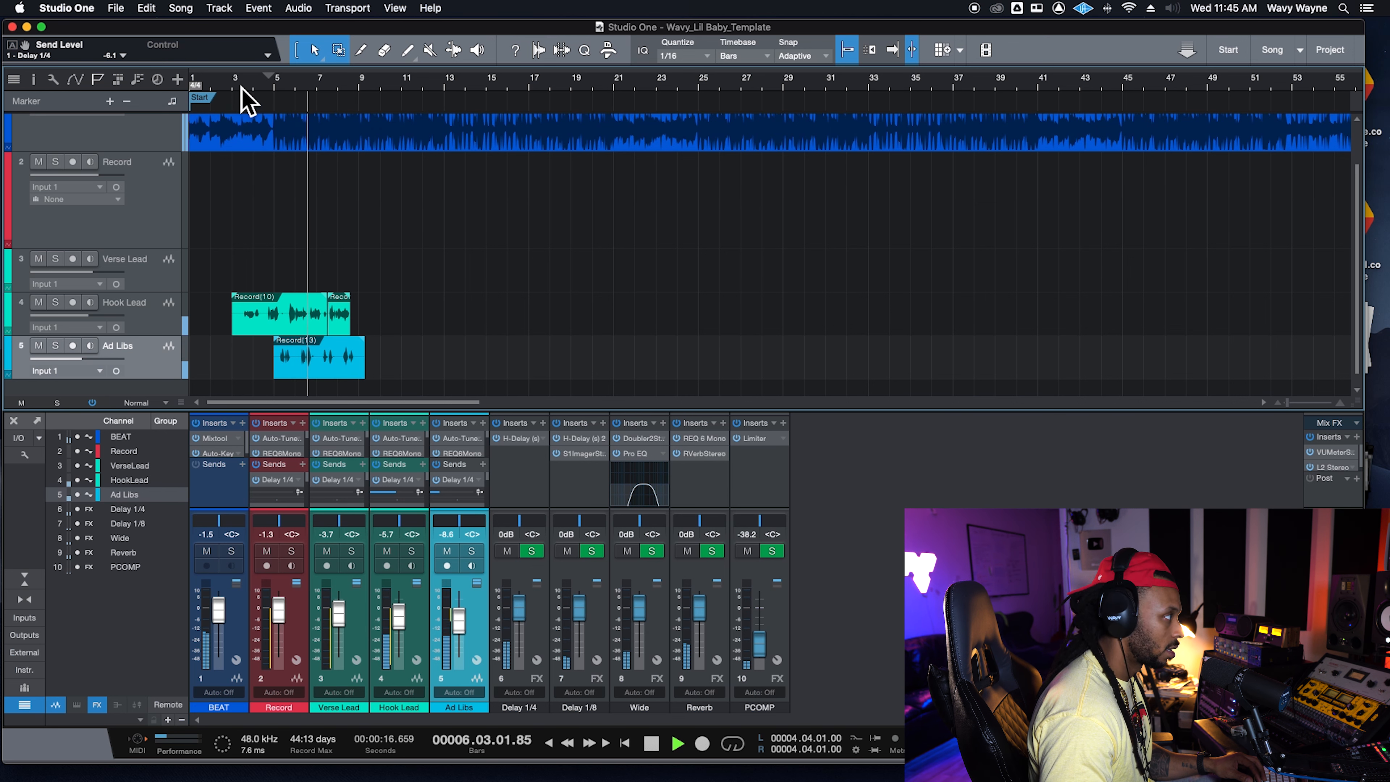
{"action": "scroll", "coordinate": [242, 99], "scroll_direction": "right", "scroll_amount": 1}
{"action": "key", "text": "space"}
Step: Move the ad-lib take from the Ad Libs track to the Verse Lead track
{"action": "left_click", "coordinate": [307, 369]}
{"action": "right_click", "coordinate": [306, 369]}
{"action": "left_click", "coordinate": [294, 363]}
{"action": "left_click_drag", "start_coordinate": [284, 371], "coordinate": [298, 274]}
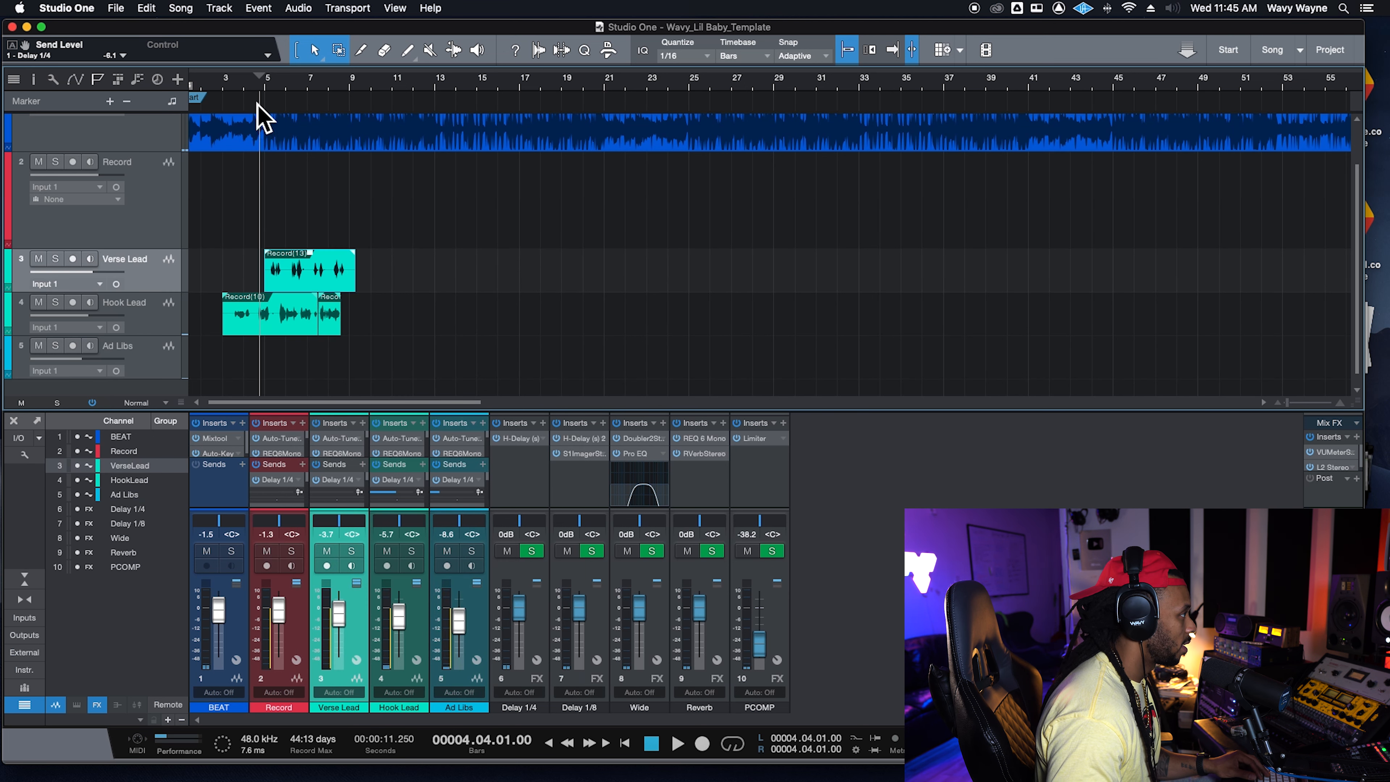
Step: Lower the Verse Lead track's volume to -24.9 dB while auditioning it with the hook and the beat
{"action": "key", "text": "space"}
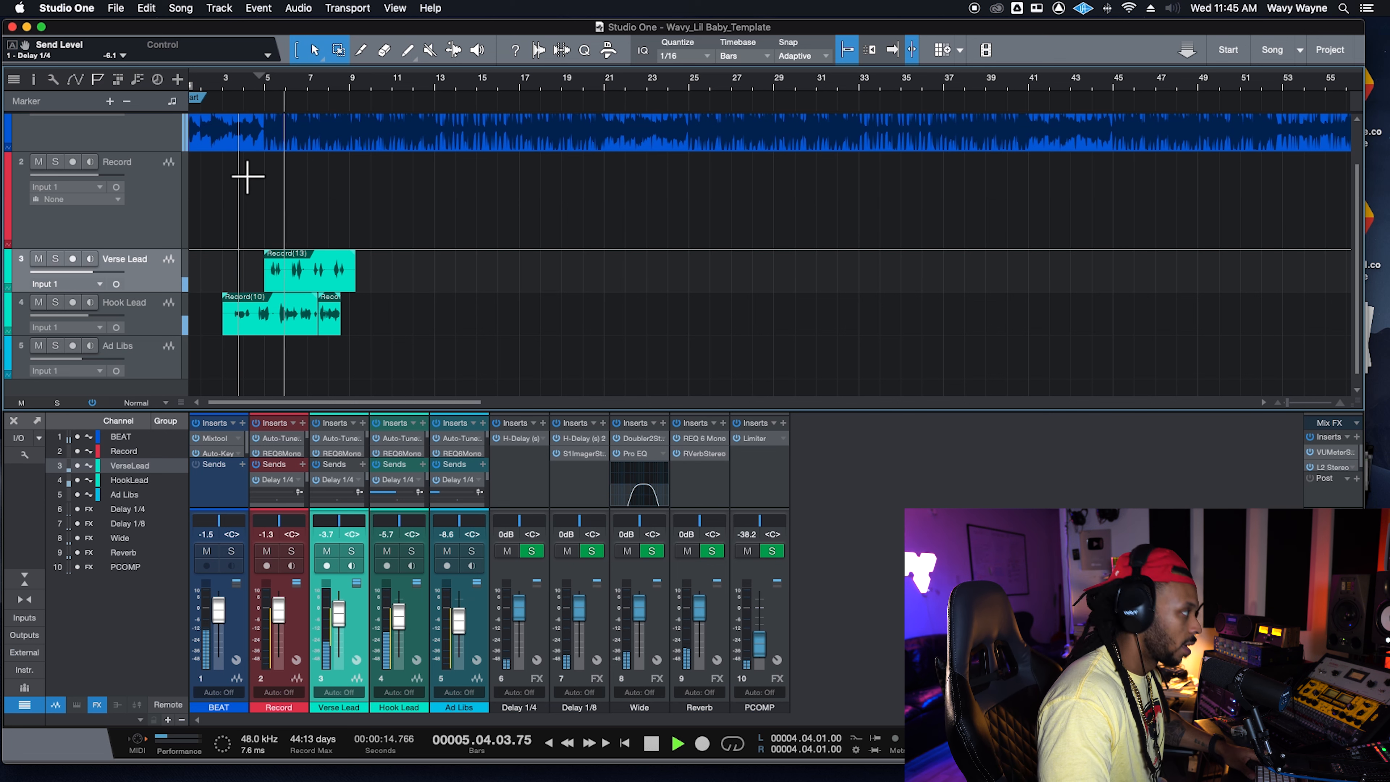
{"action": "left_click_drag", "start_coordinate": [341, 641], "coordinate": [341, 660]}
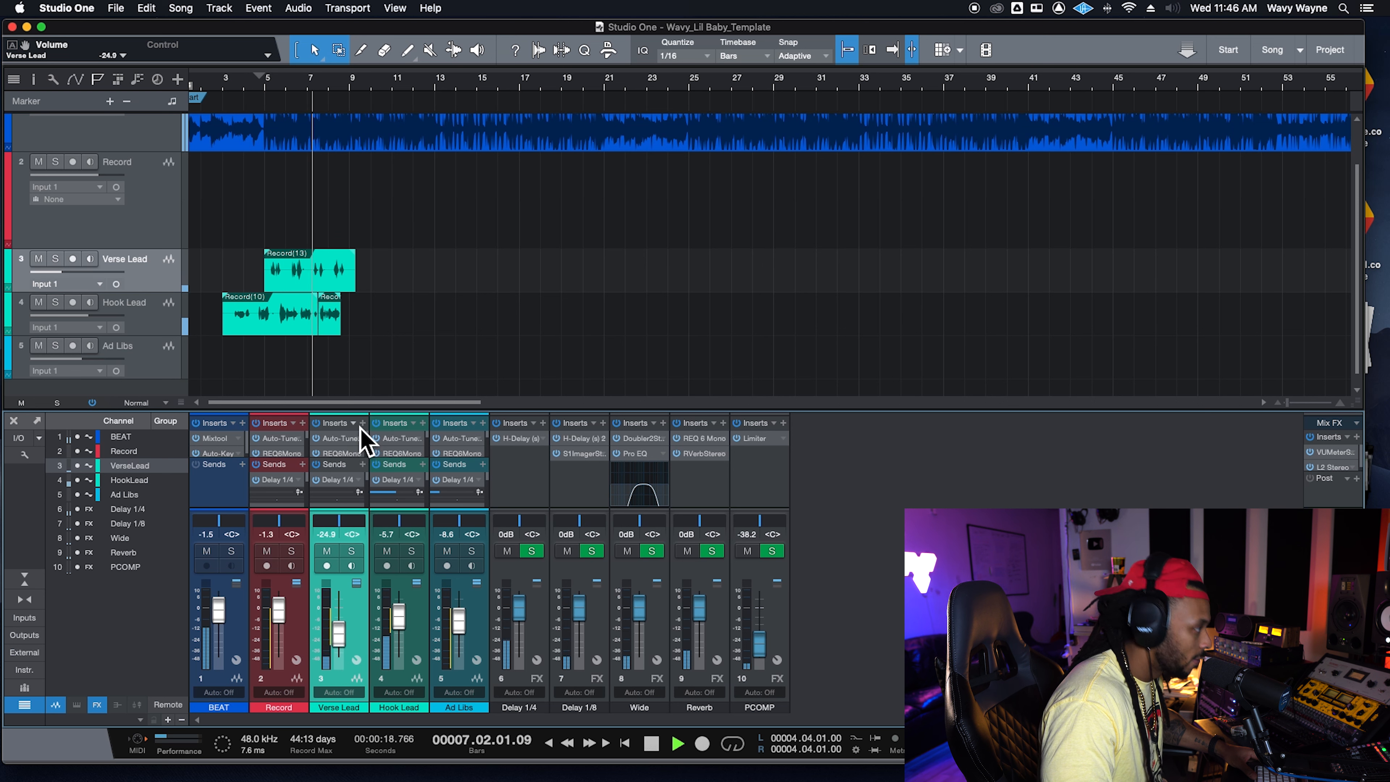
{"action": "left_click_drag", "start_coordinate": [366, 412], "coordinate": [366, 378]}
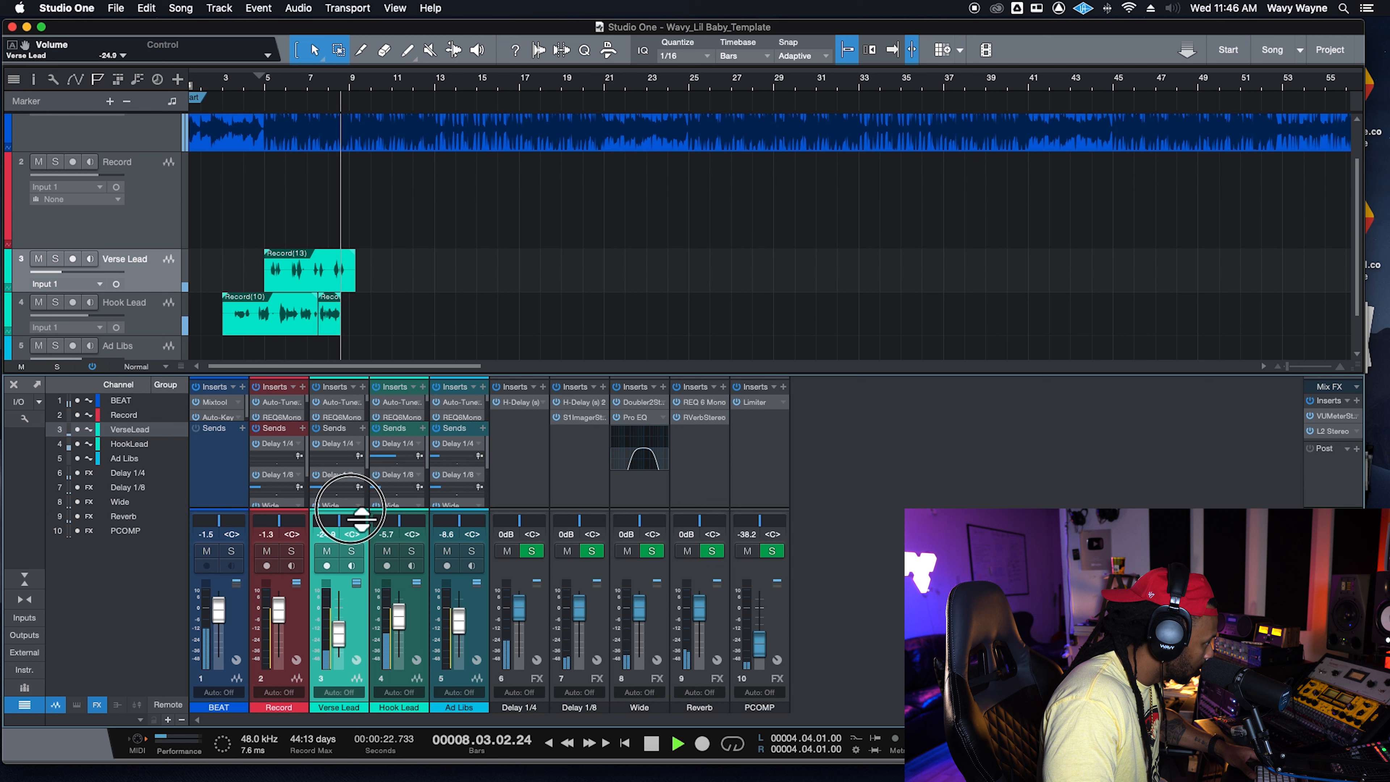
{"action": "key", "text": "space"}
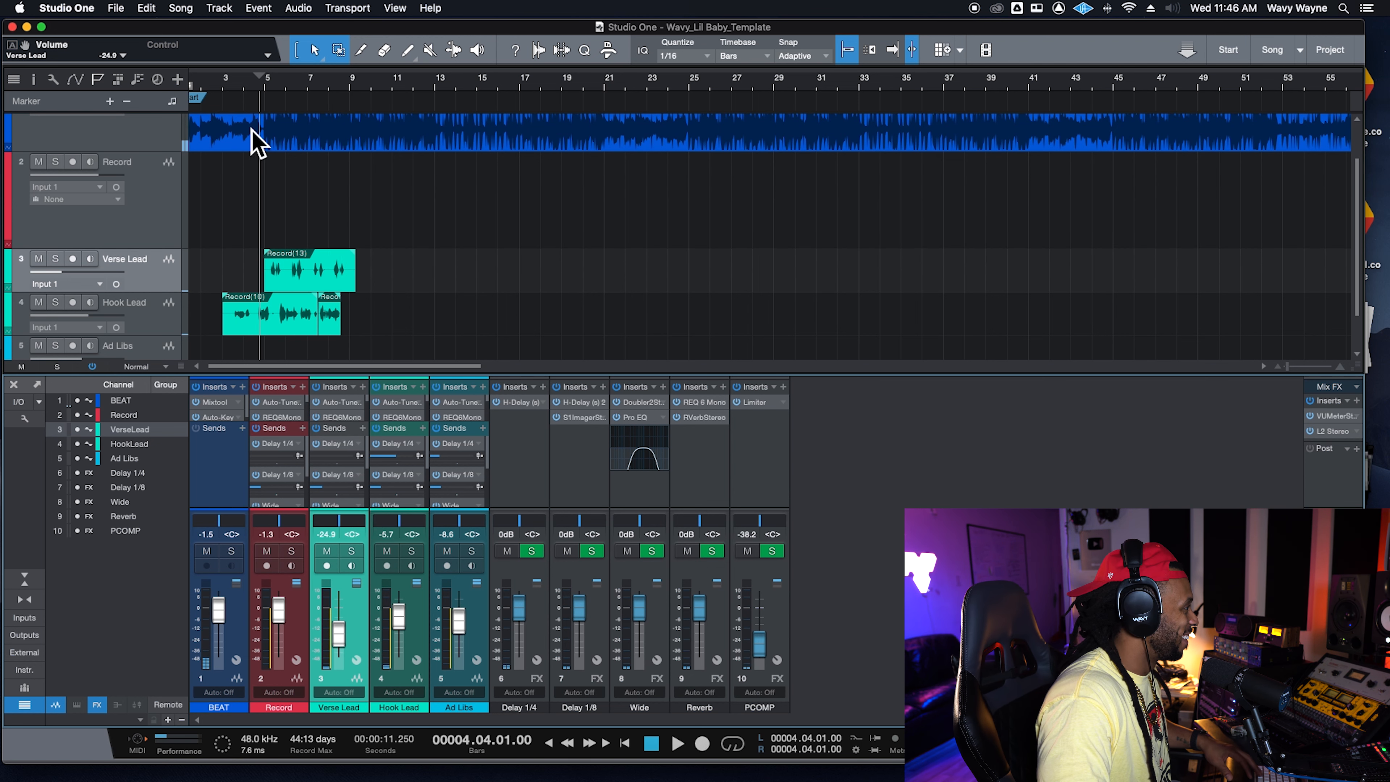
Step: Arm the Record track with input monitoring and record a new ad-lib take from bar 3 to about bar 9
{"action": "left_click", "coordinate": [72, 161]}
{"action": "left_click", "coordinate": [90, 161]}
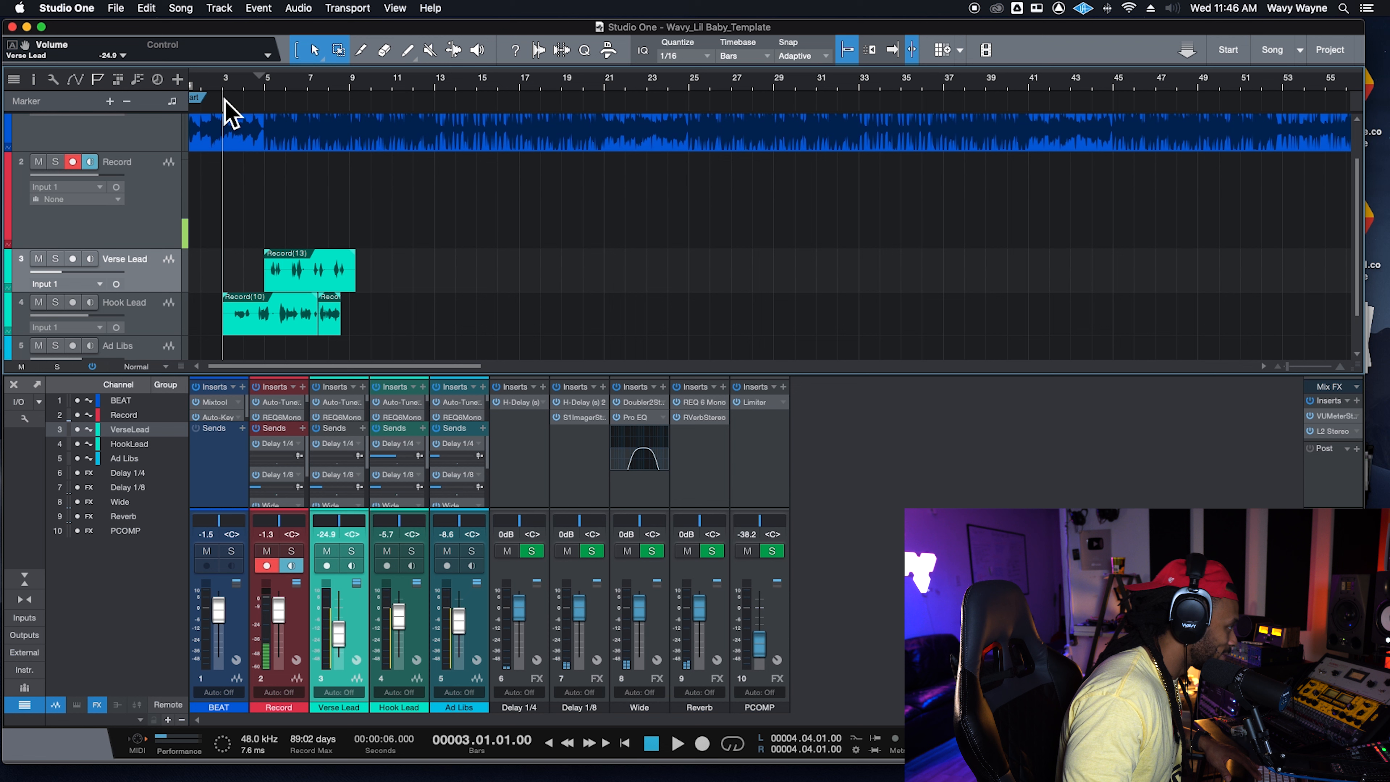
{"action": "key", "text": "KP_Multiply"}
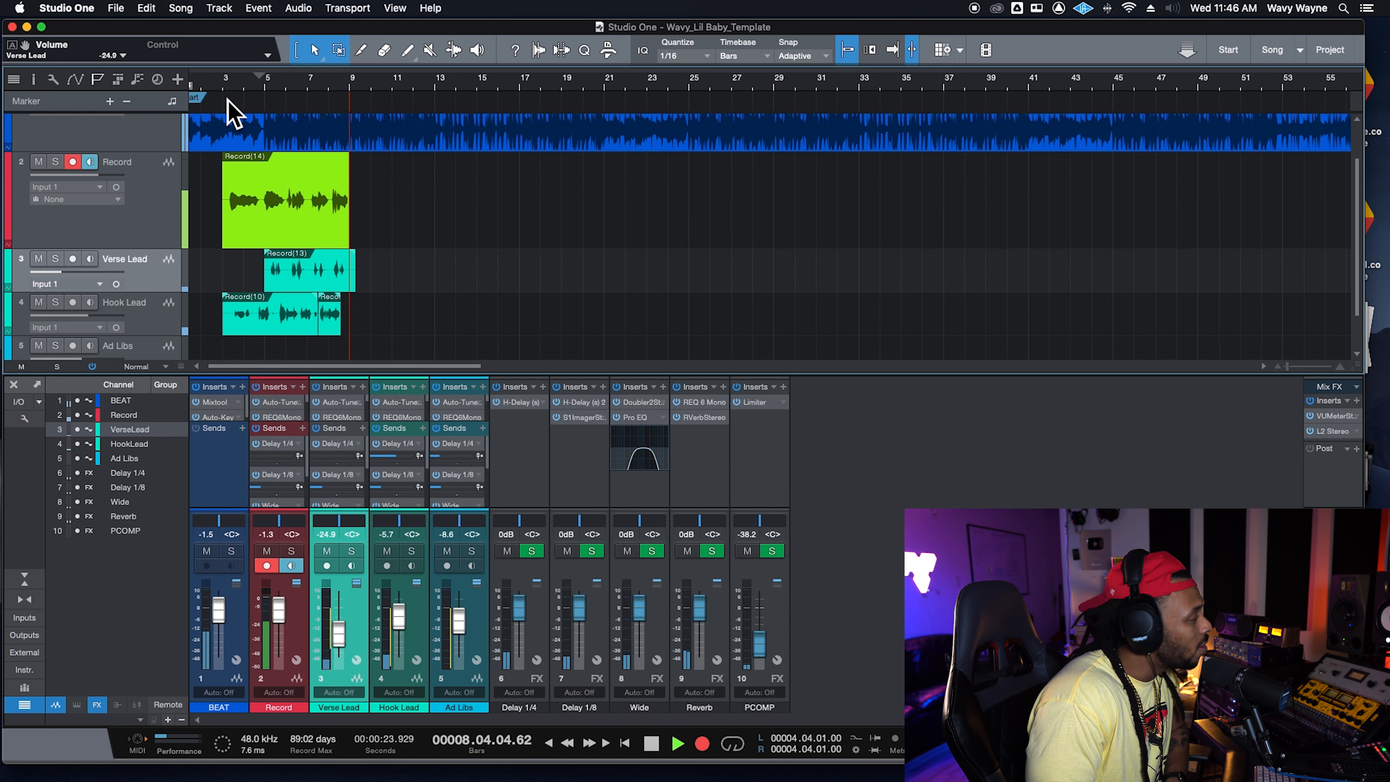
{"action": "key", "text": "space"}
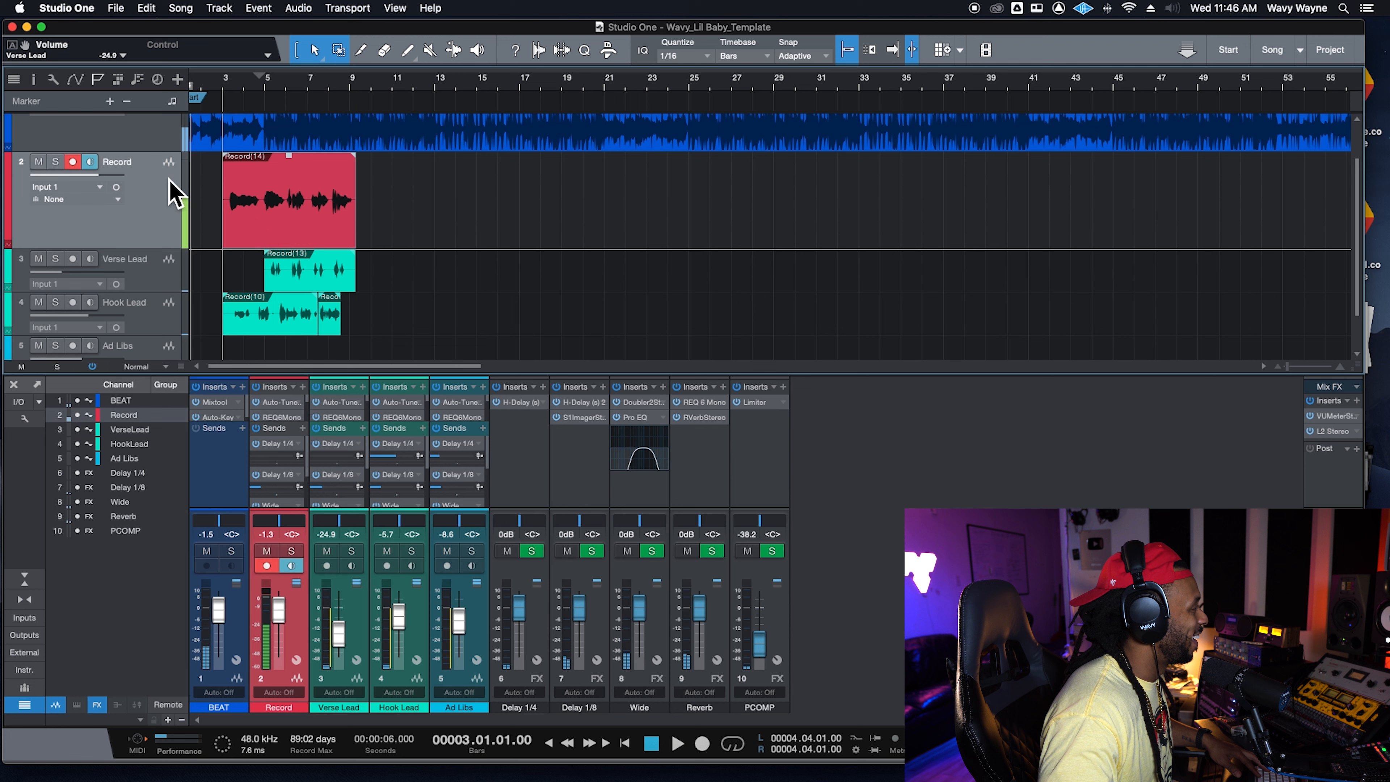
Step: Disarm the Record track, trim the new take's start to just before bar 5 and place it on the Ad Libs track
{"action": "left_click", "coordinate": [72, 162]}
{"action": "left_click_drag", "start_coordinate": [221, 235], "coordinate": [260, 233]}
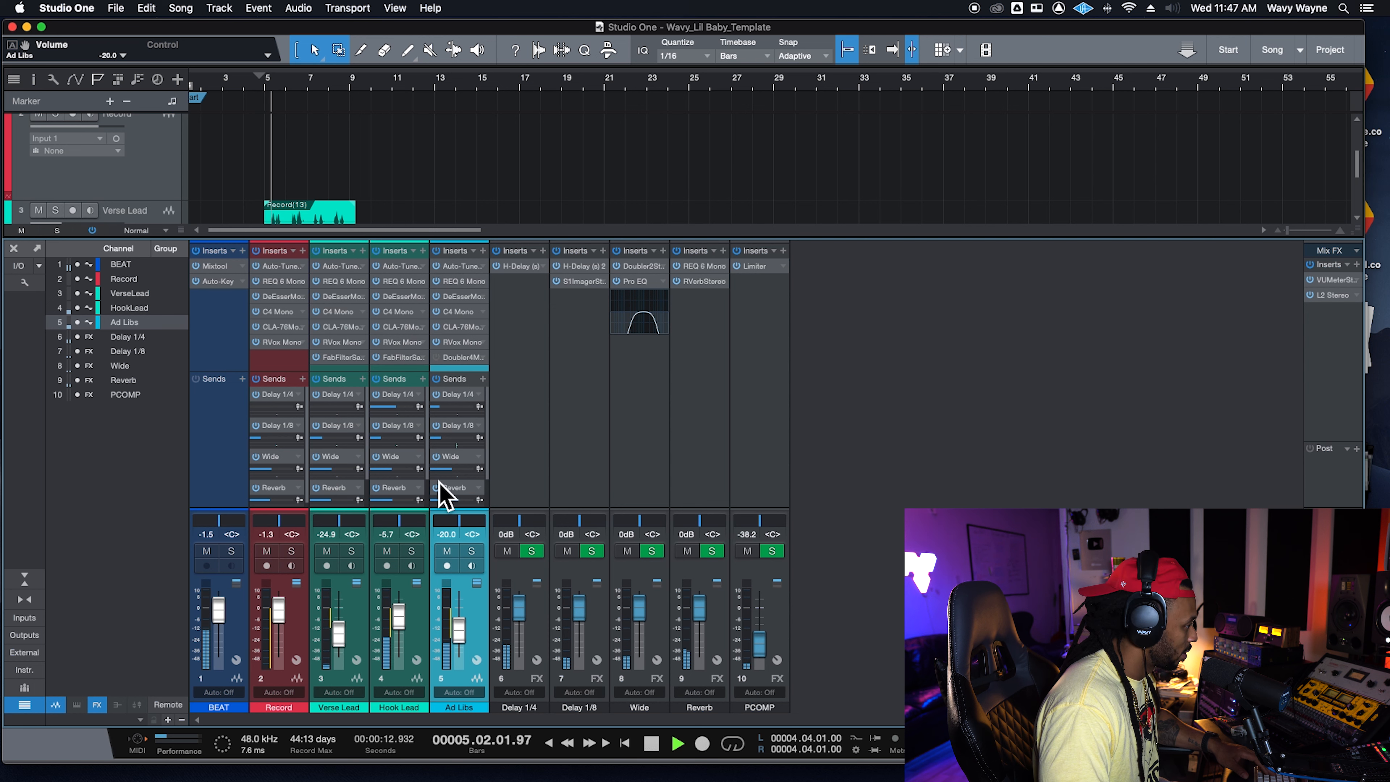
Step: Set the Ad Libs volume to -6.7 dB and its REQ 6 Mono equalizer's band 1 frequency to 1516 Hz during playback
{"action": "mouse_move", "coordinate": [458, 630]}
{"action": "left_mouse_down"}
{"action": "mouse_move", "coordinate": [465, 643]}
{"action": "mouse_move", "coordinate": [460, 618]}
{"action": "left_mouse_up"}
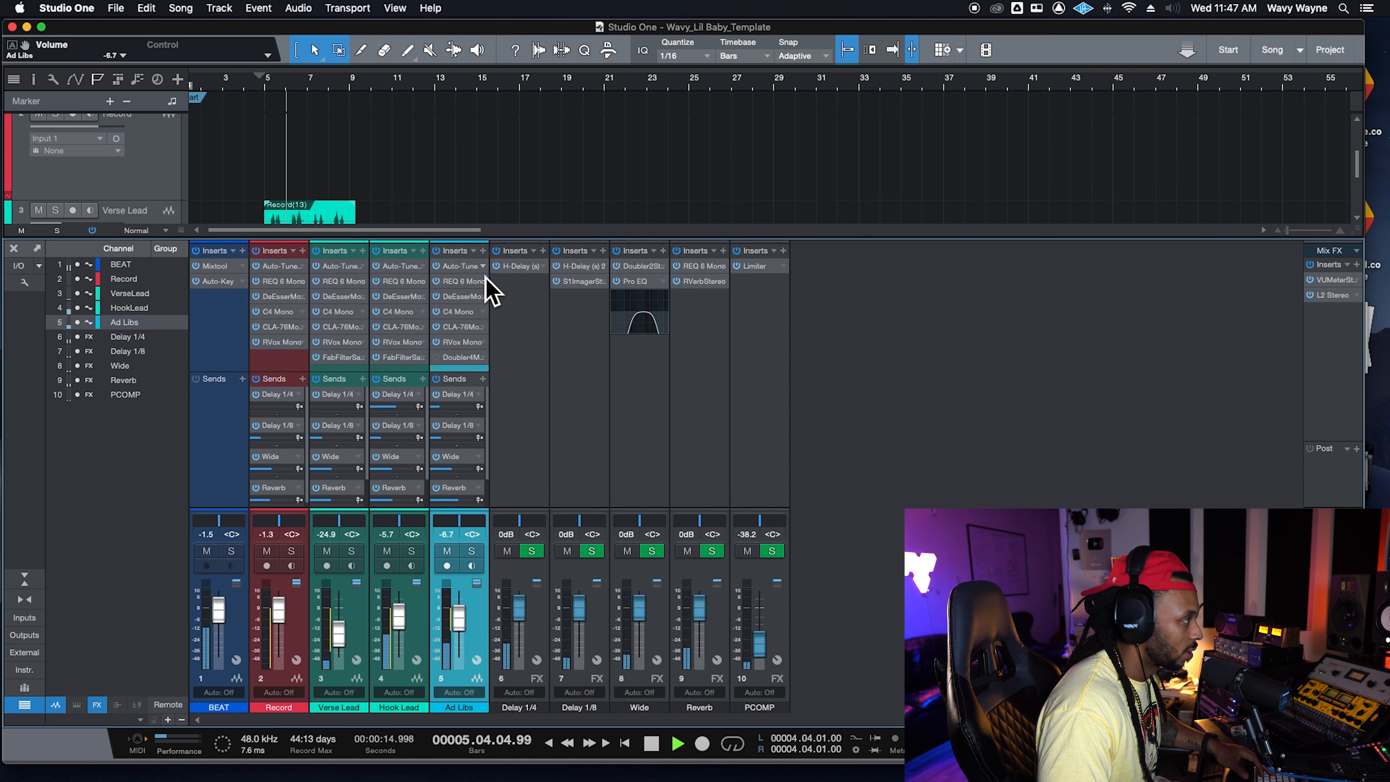
{"action": "left_click", "coordinate": [482, 282]}
{"action": "left_click_drag", "start_coordinate": [882, 330], "coordinate": [904, 328]}
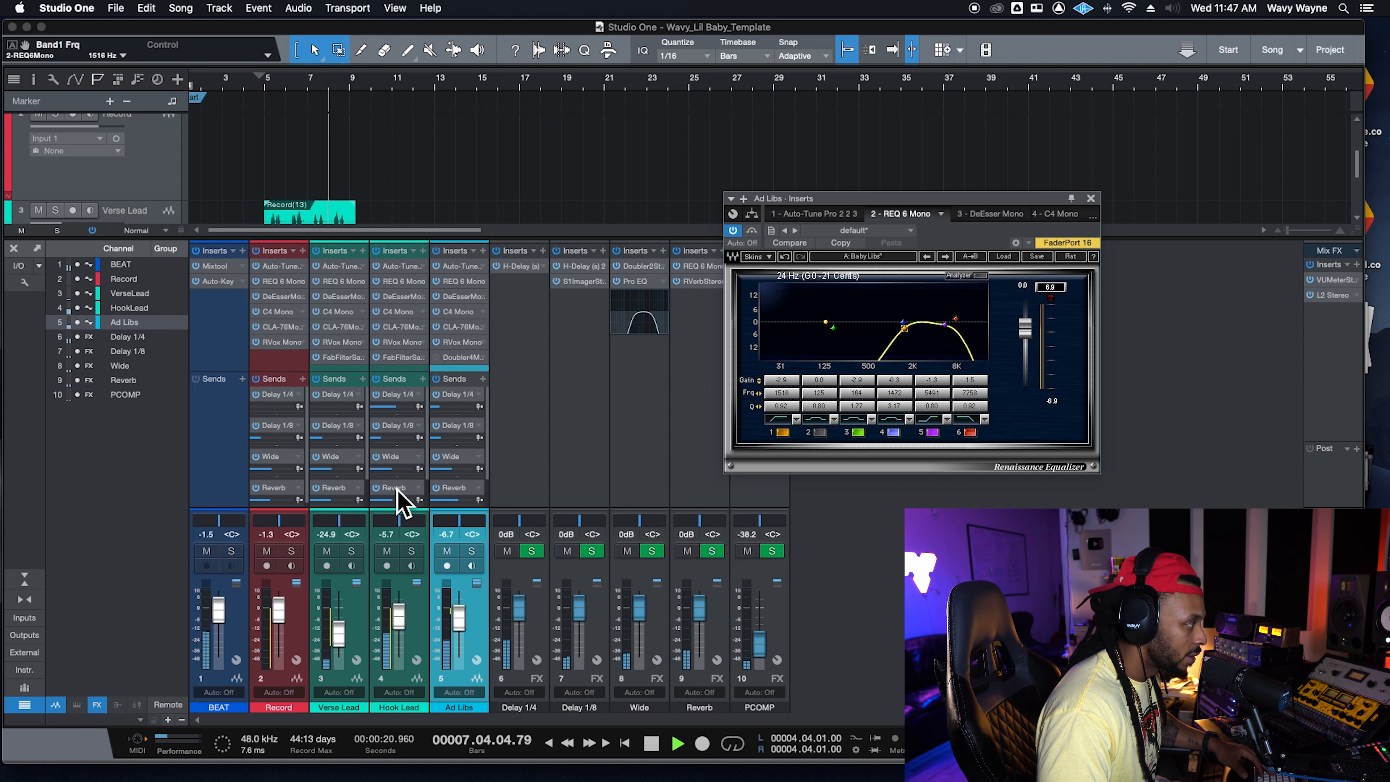
Step: Lower the Hook Lead volume to -9.6 dB, replay from just before bar 5 and close the Ad Libs equalizer
{"action": "left_click_drag", "start_coordinate": [406, 636], "coordinate": [406, 641]}
{"action": "left_click", "coordinate": [261, 84]}
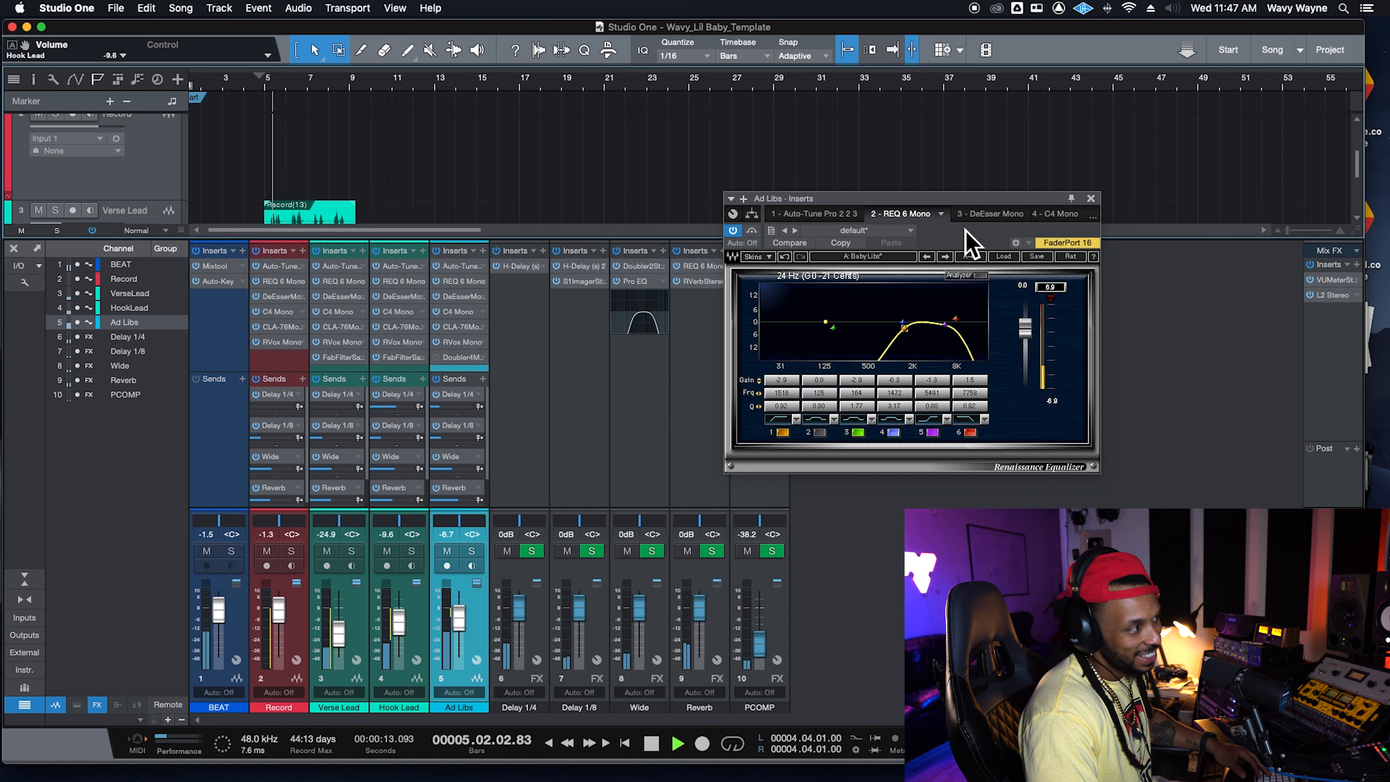
{"action": "left_click", "coordinate": [1092, 199]}
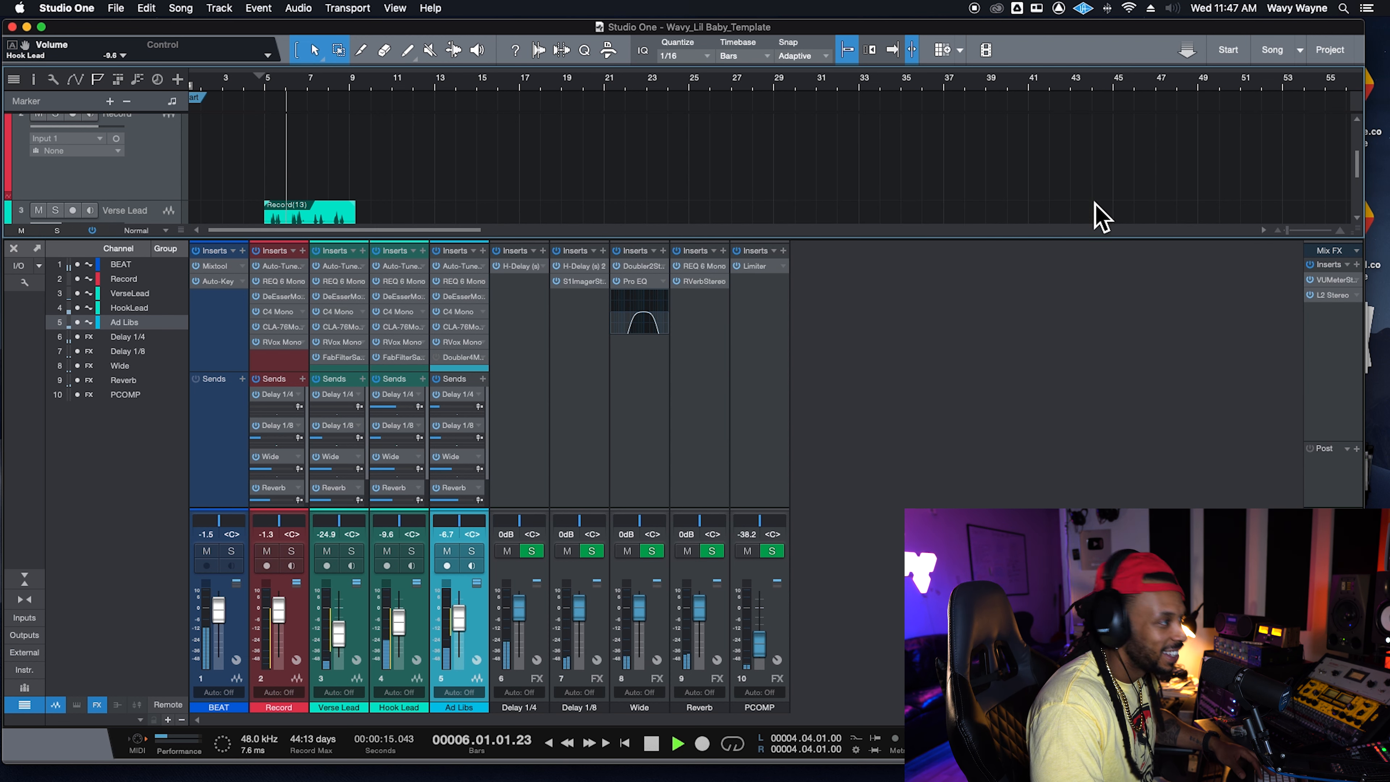
Step: Lower the Ad Libs volume to -9.6 dB, pan the track to R24 and stop playback
{"action": "left_click_drag", "start_coordinate": [458, 630], "coordinate": [457, 636]}
{"action": "left_click_drag", "start_coordinate": [466, 525], "coordinate": [466, 553]}
{"action": "key", "text": "space"}
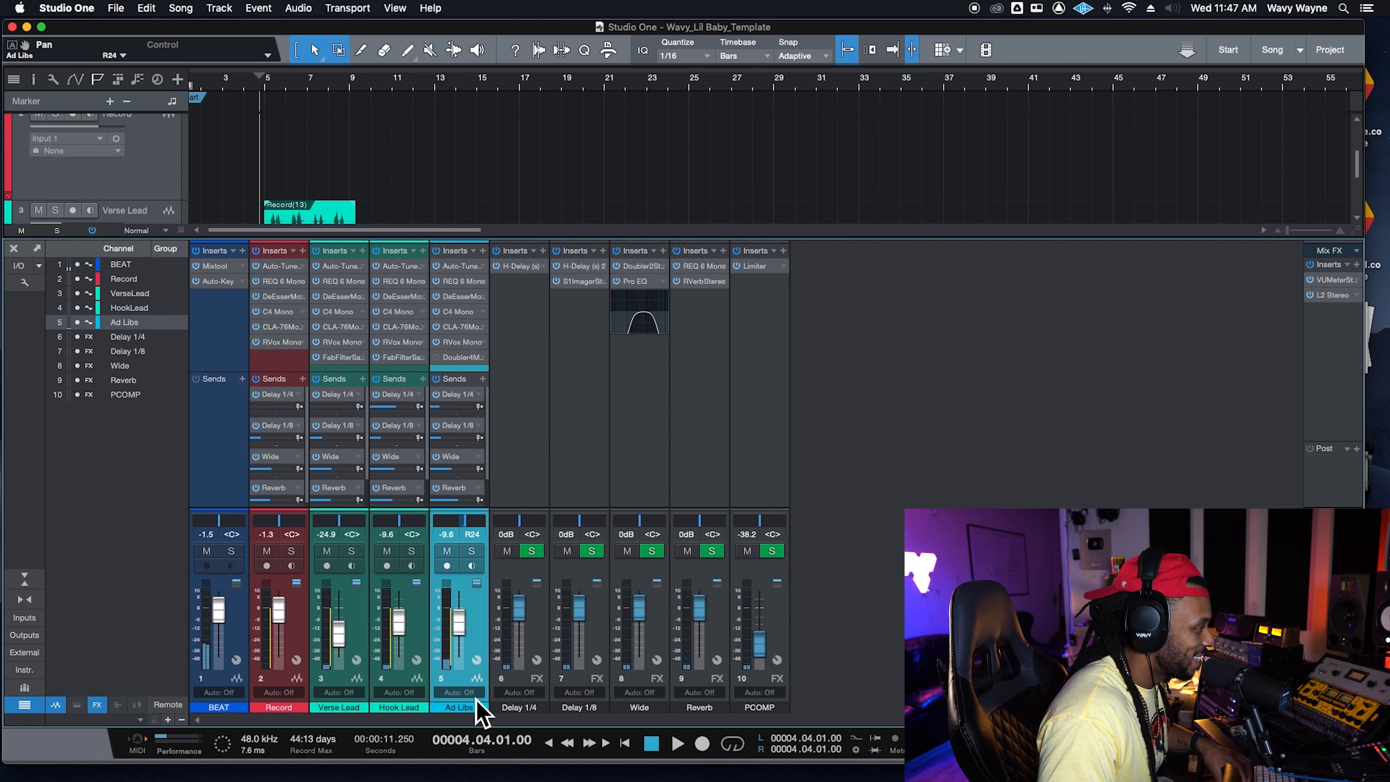
Step: Set the Ad Libs track's automation mode to Touch and record left and right pan moves during playback
{"action": "left_click", "coordinate": [474, 693]}
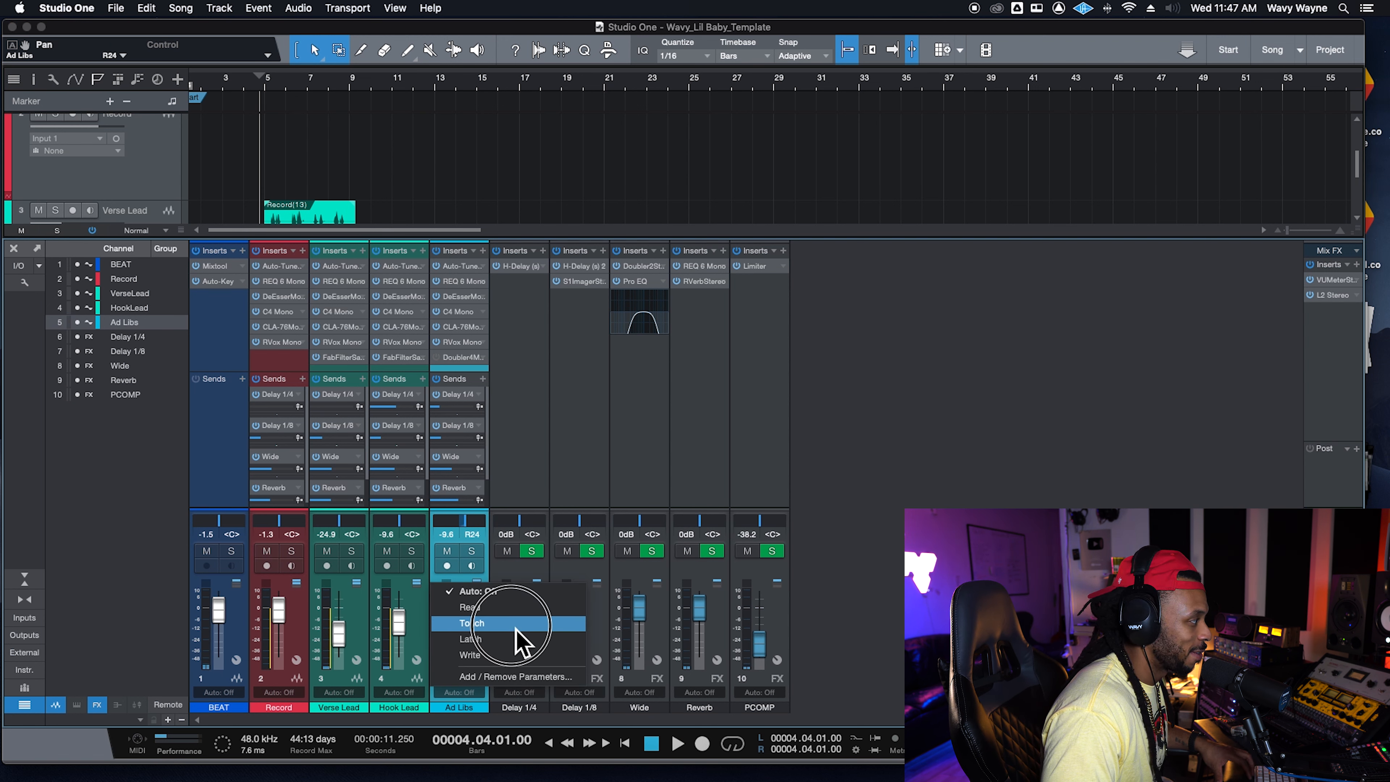
{"action": "key", "text": "Escape"}
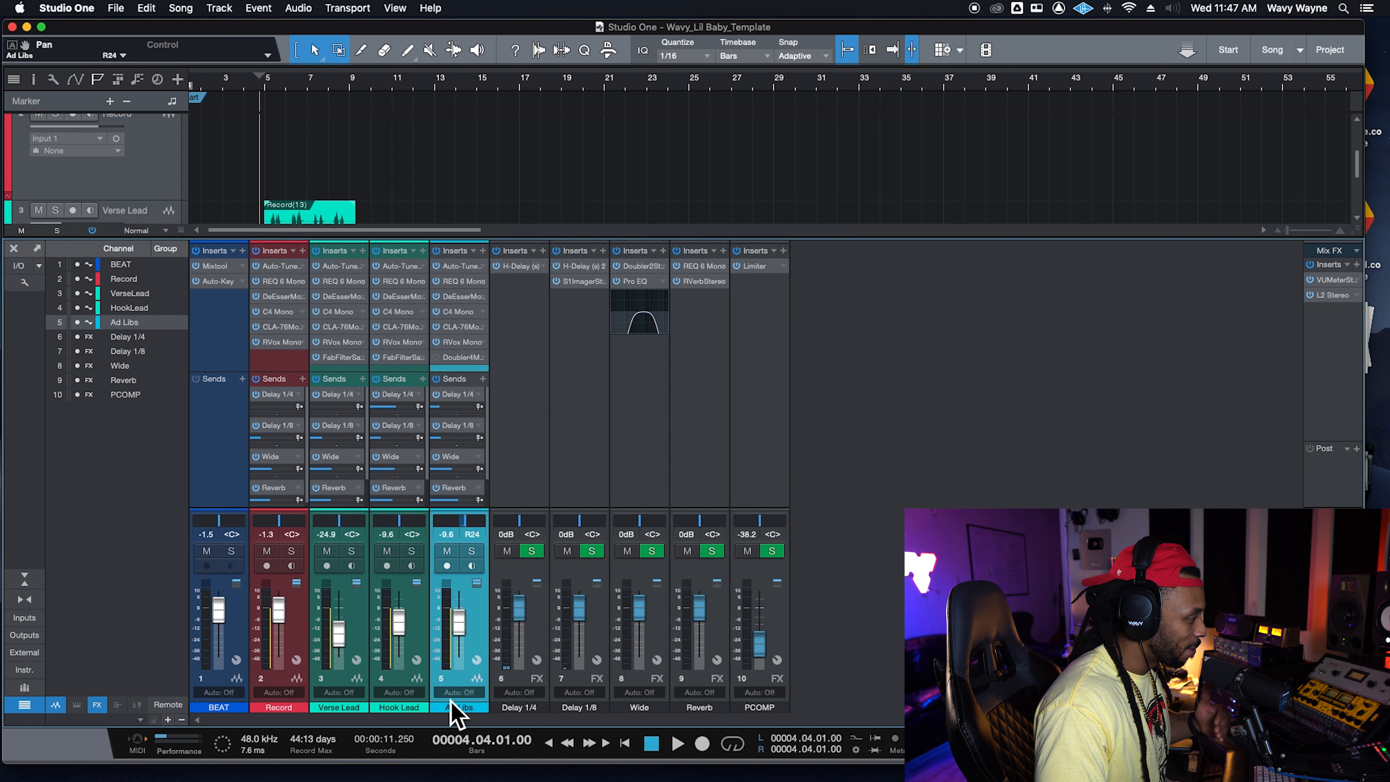
{"action": "left_click", "coordinate": [465, 692]}
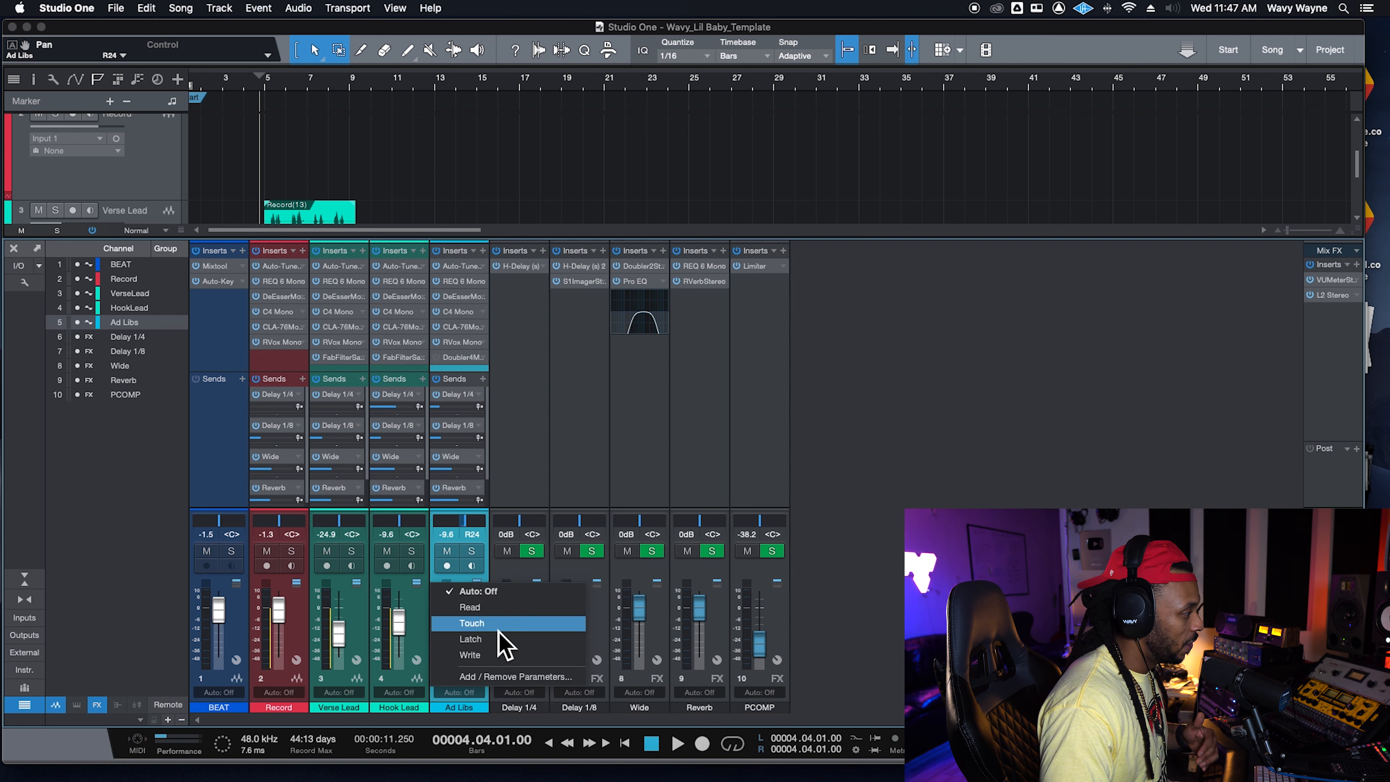
{"action": "left_click", "coordinate": [482, 623]}
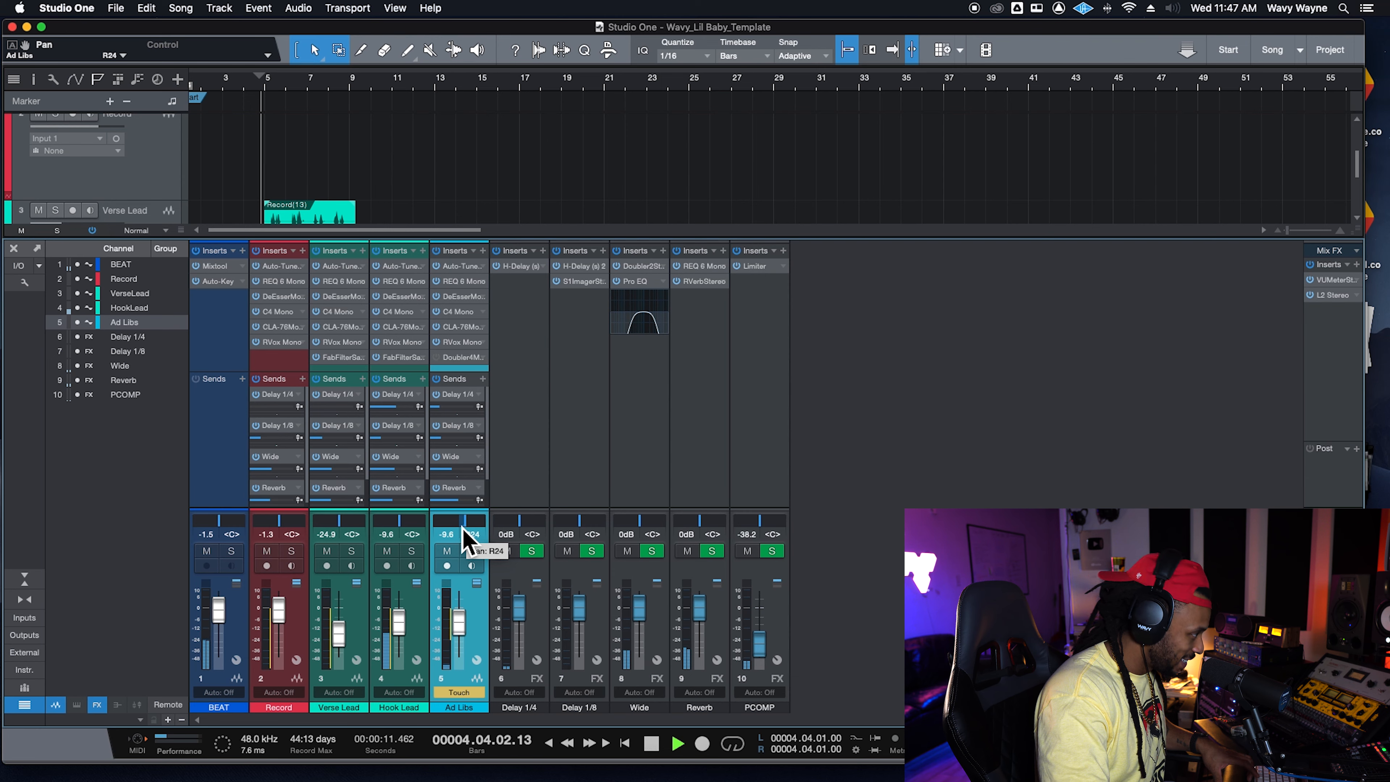
{"action": "mouse_move", "coordinate": [468, 531]}
{"action": "left_mouse_down"}
{"action": "mouse_move", "coordinate": [448, 534]}
{"action": "mouse_move", "coordinate": [482, 533]}
{"action": "mouse_move", "coordinate": [452, 532]}
{"action": "mouse_move", "coordinate": [466, 532]}
{"action": "left_mouse_up"}
{"action": "key", "text": "space"}
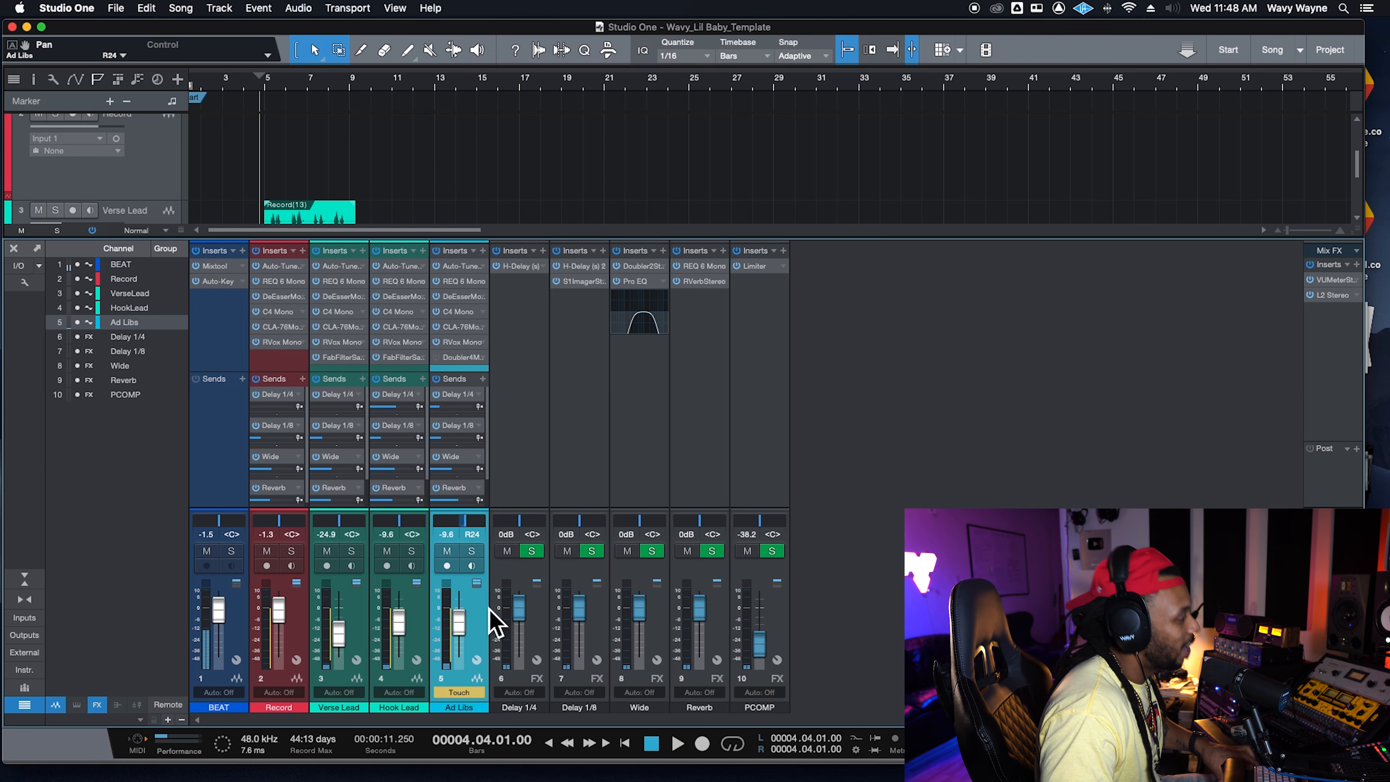
Step: Switch the Ad Libs automation mode to Read and audition the recorded panning with the vocal clips in view
{"action": "left_click", "coordinate": [467, 694]}
{"action": "left_click", "coordinate": [487, 609]}
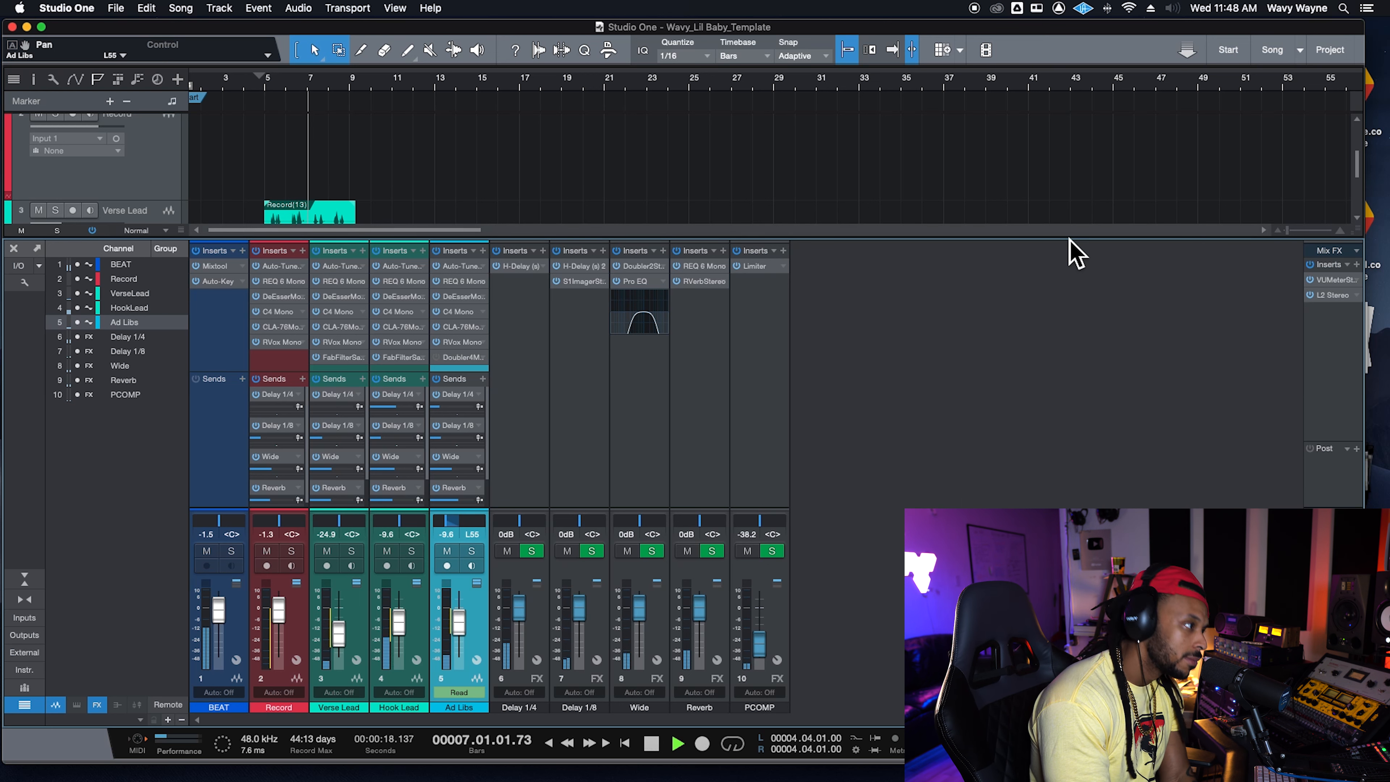
{"action": "left_click_drag", "start_coordinate": [1079, 252], "coordinate": [1104, 479]}
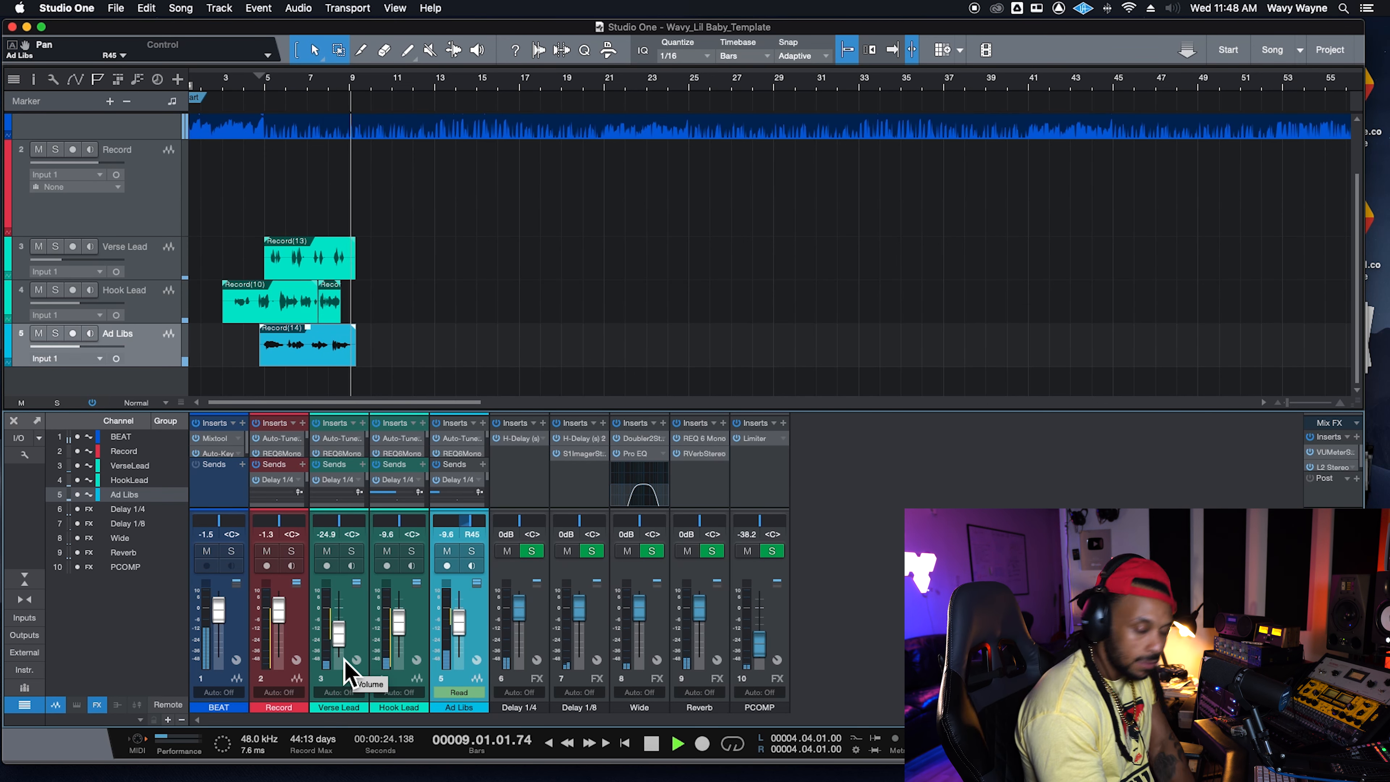
{"action": "key", "text": "space"}
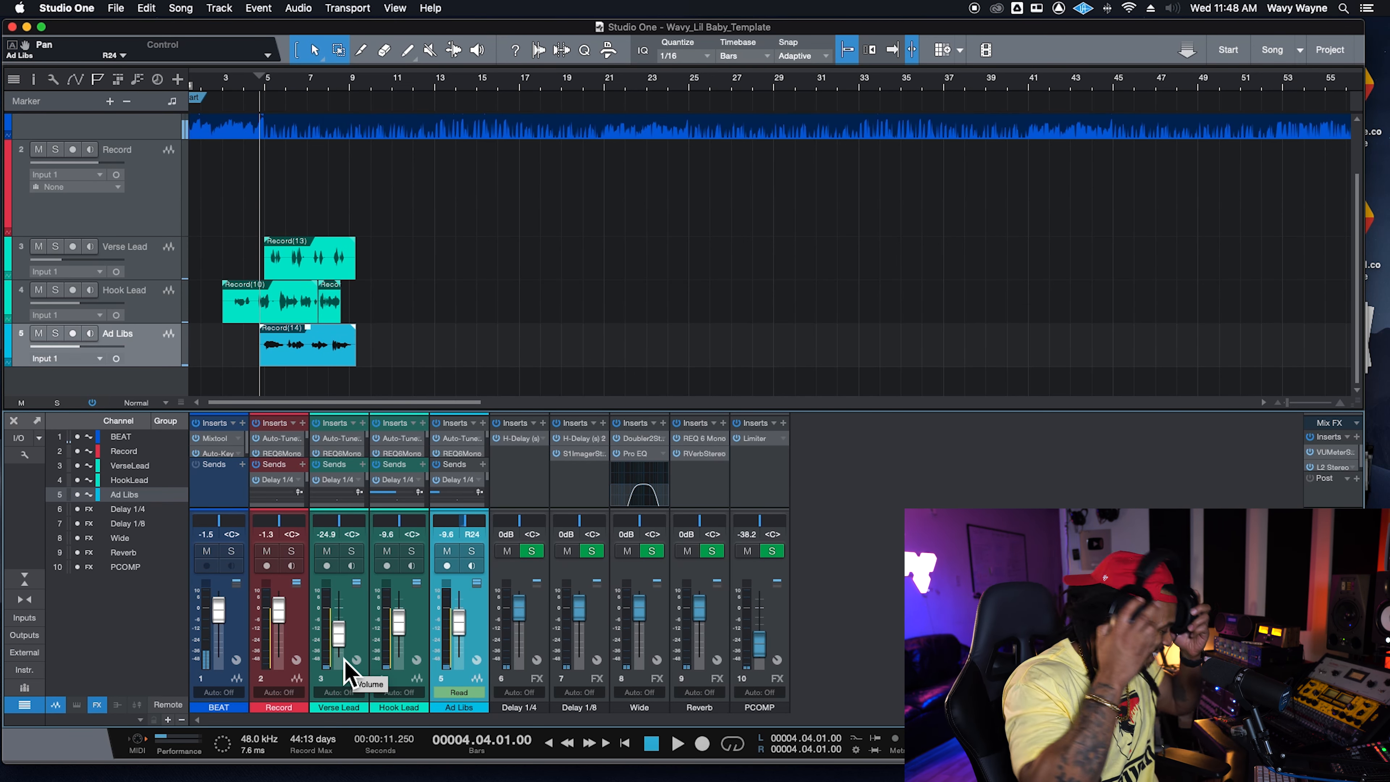